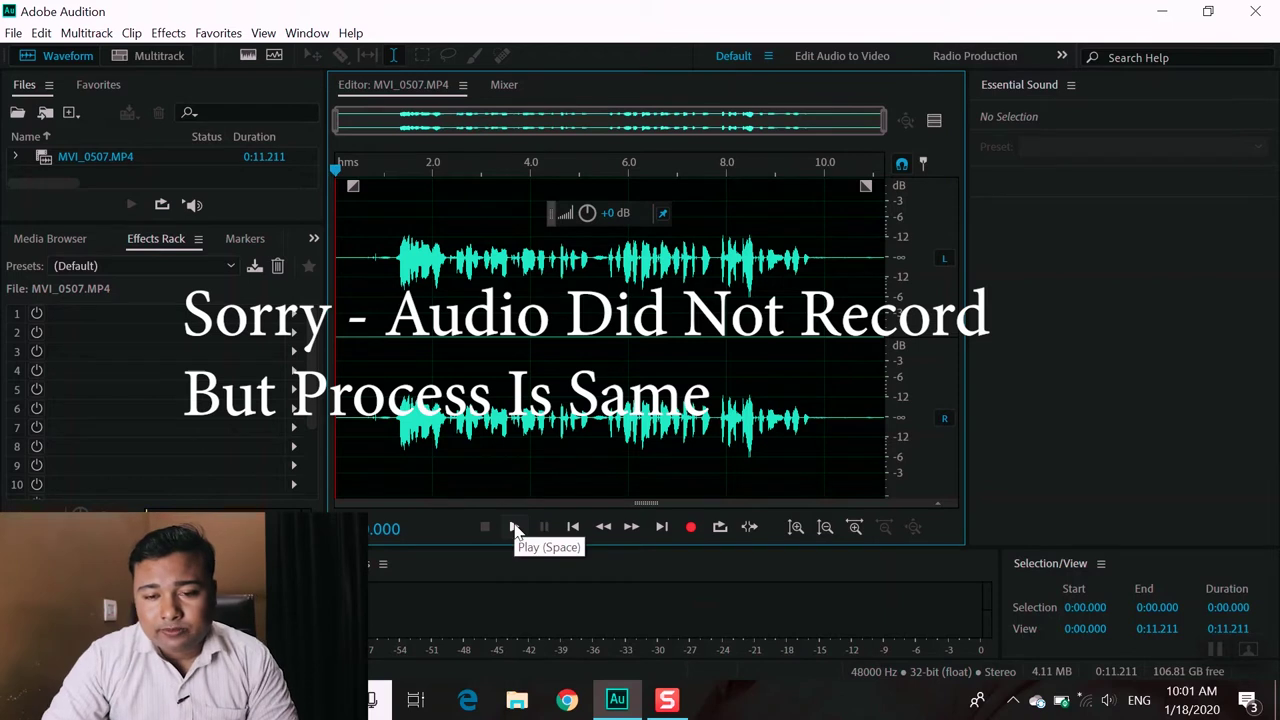
- Play the original MVI_0507.MP4 recording from the start and raise the system volume to 30
left_click(515, 528)
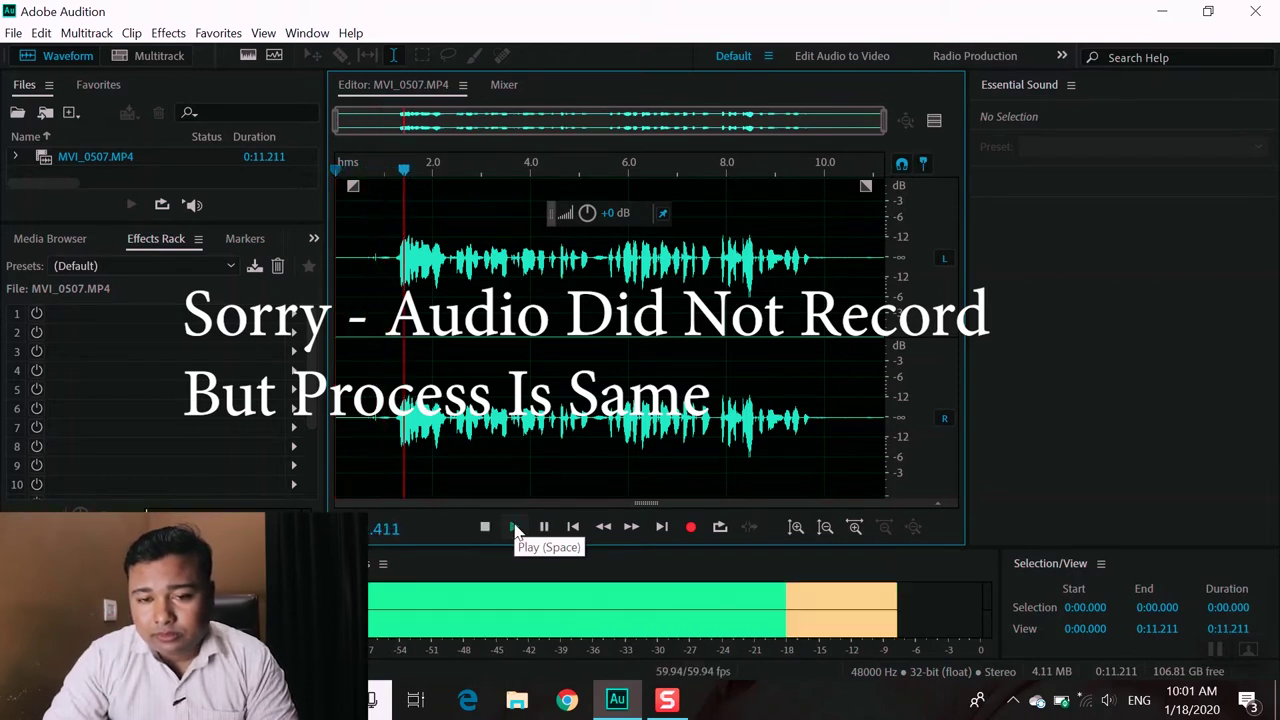
left_click(515, 528)
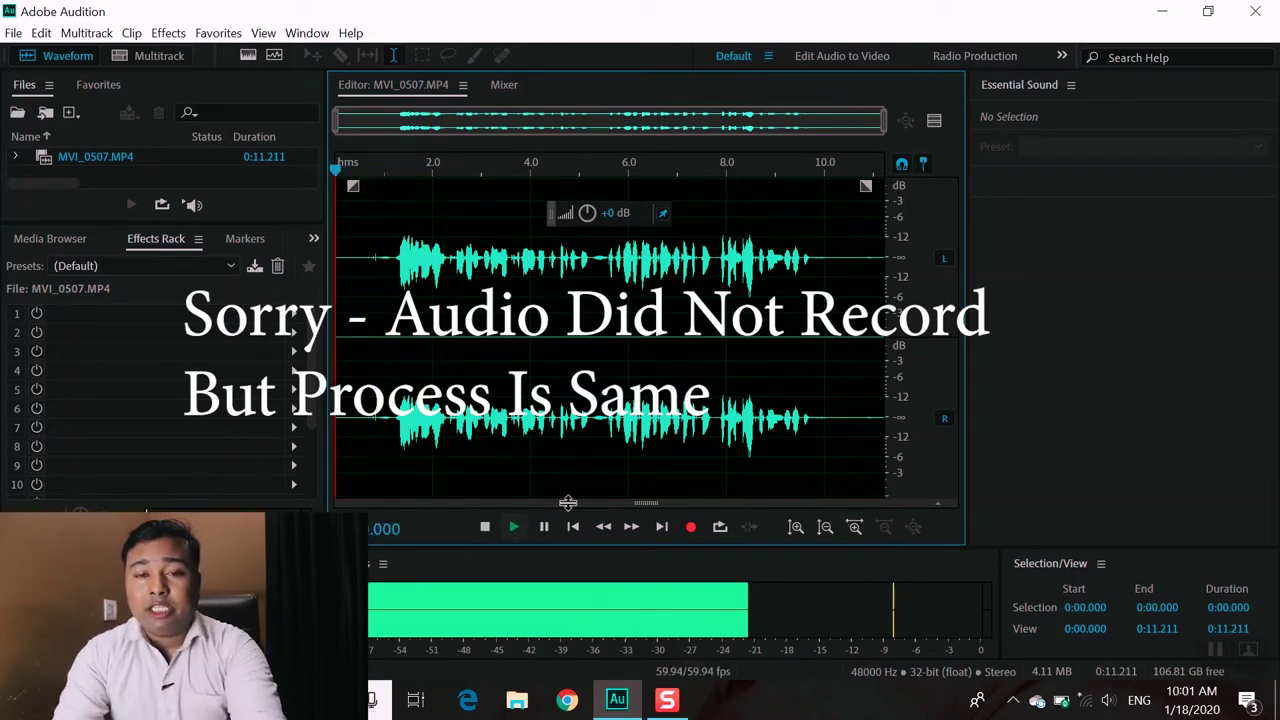
key("space")
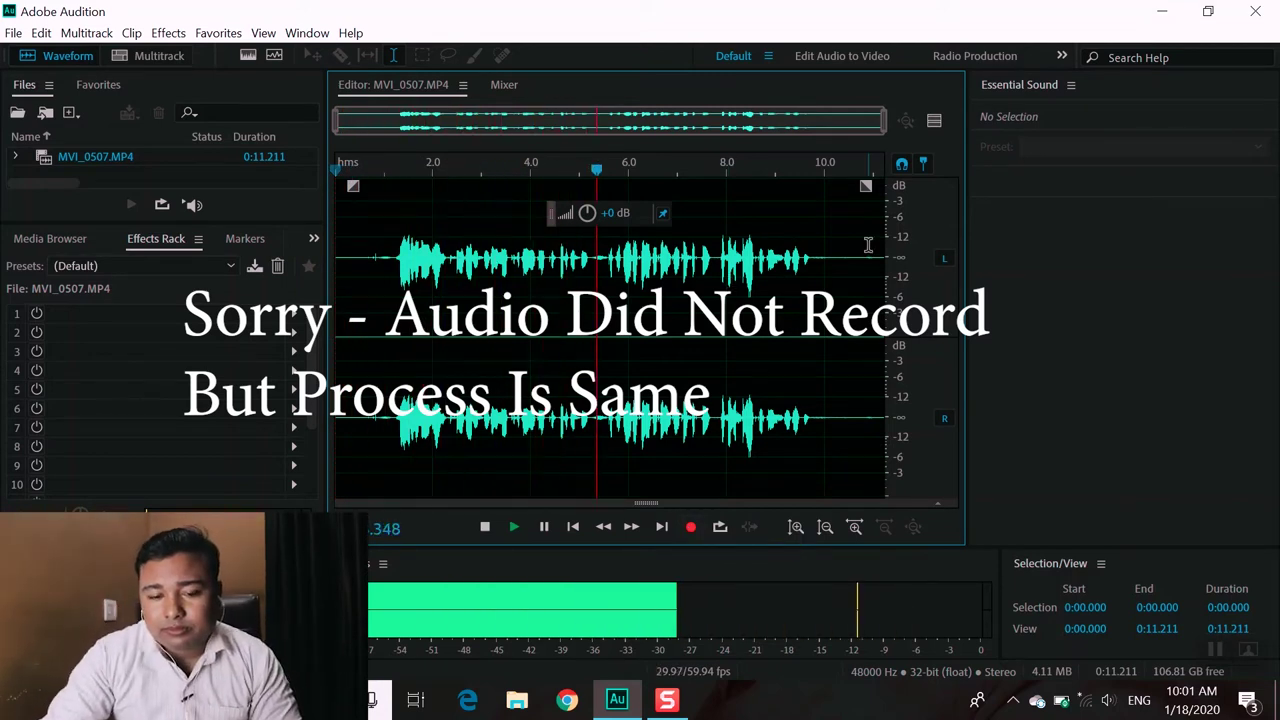
key("XF86AudioRaiseVolume")
key("XF86AudioRaiseVolume")
key("XF86AudioRaiseVolume")
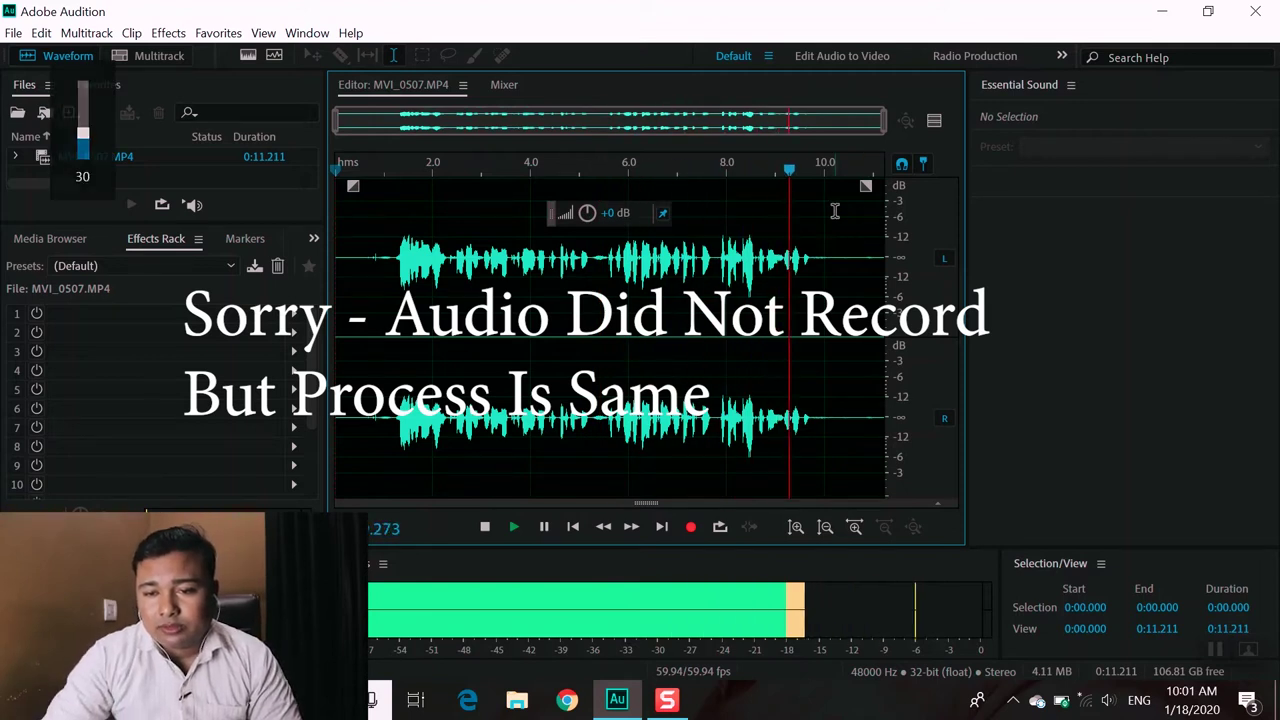
- Replay the original recording from about 1.1 s and again from about 2.7 s to judge its sound
left_click_drag(820, 185, 384, 200)
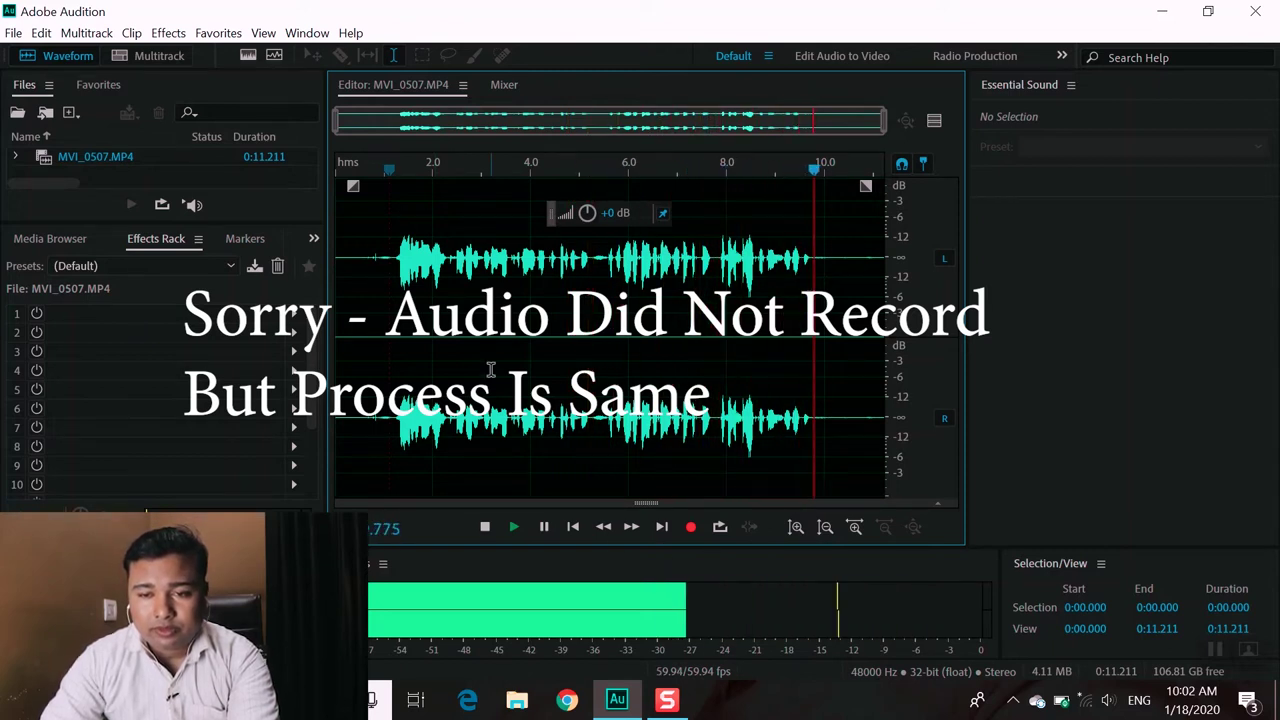
key("space")
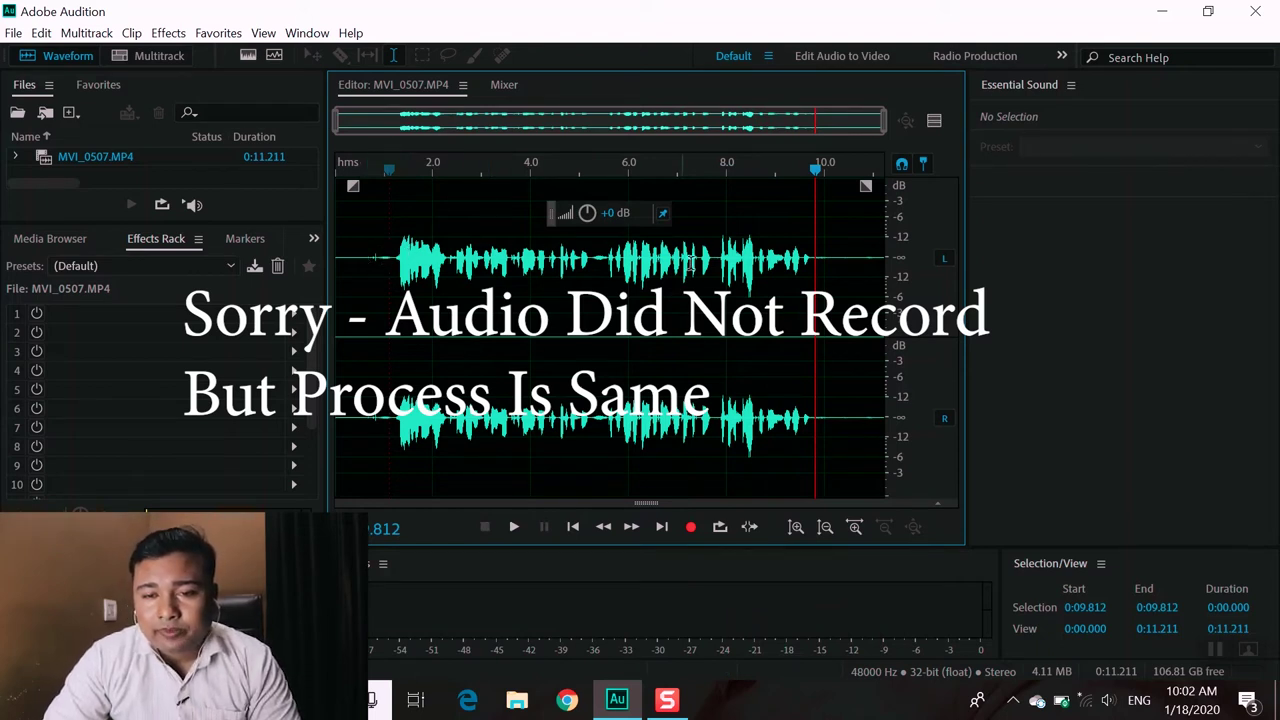
left_click_drag(817, 170, 469, 170)
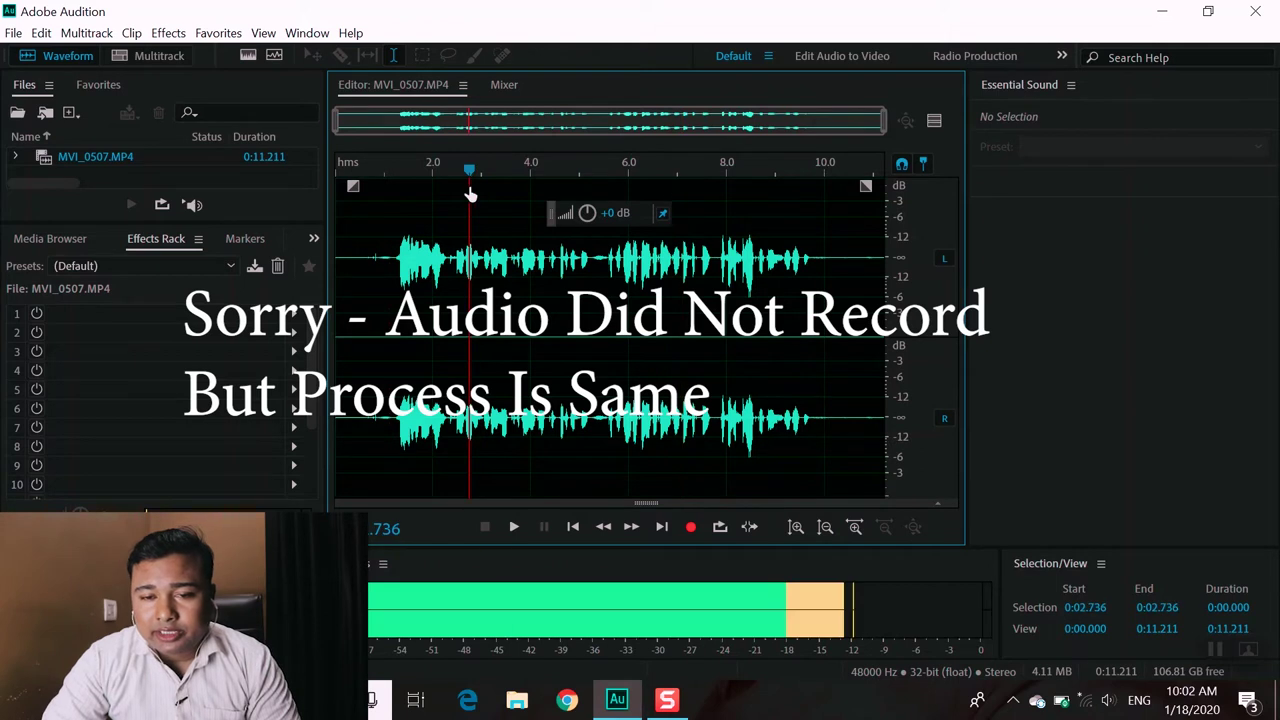
left_click(515, 534)
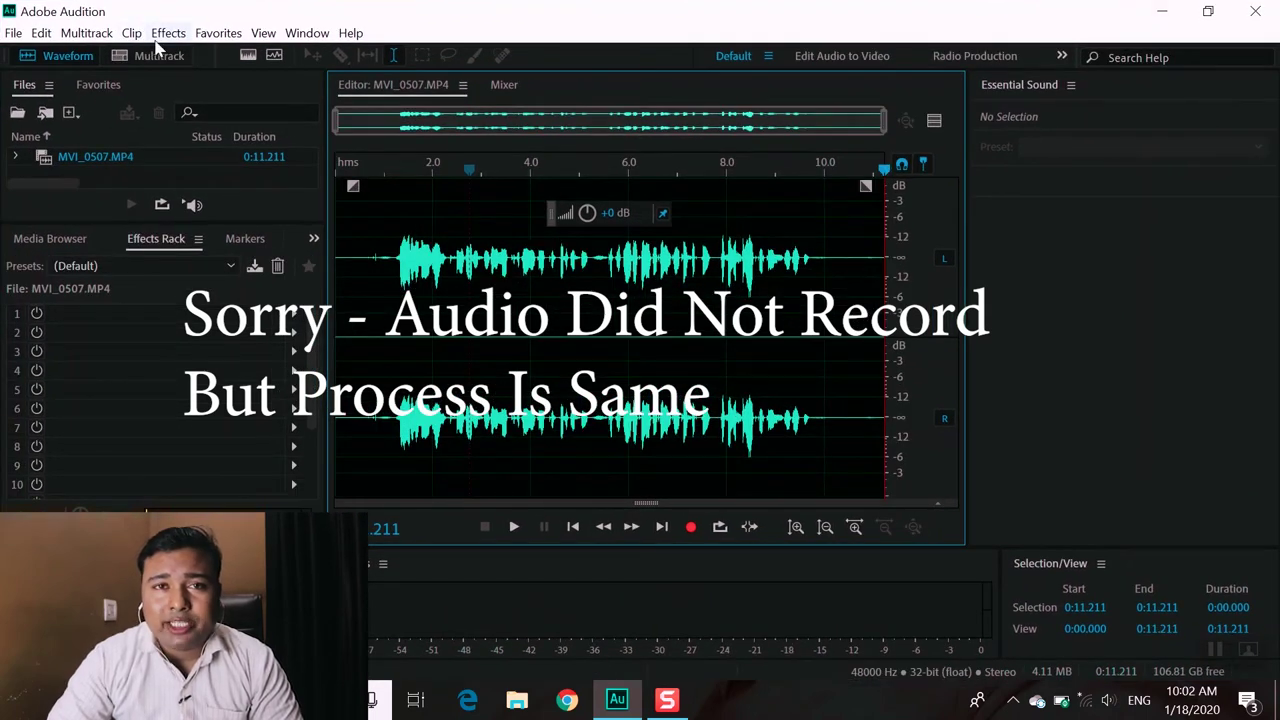
- Apply the Dynamics effect with its existing settings to the whole recording and dismiss the notice about saving video audio edits
left_click(216, 36)
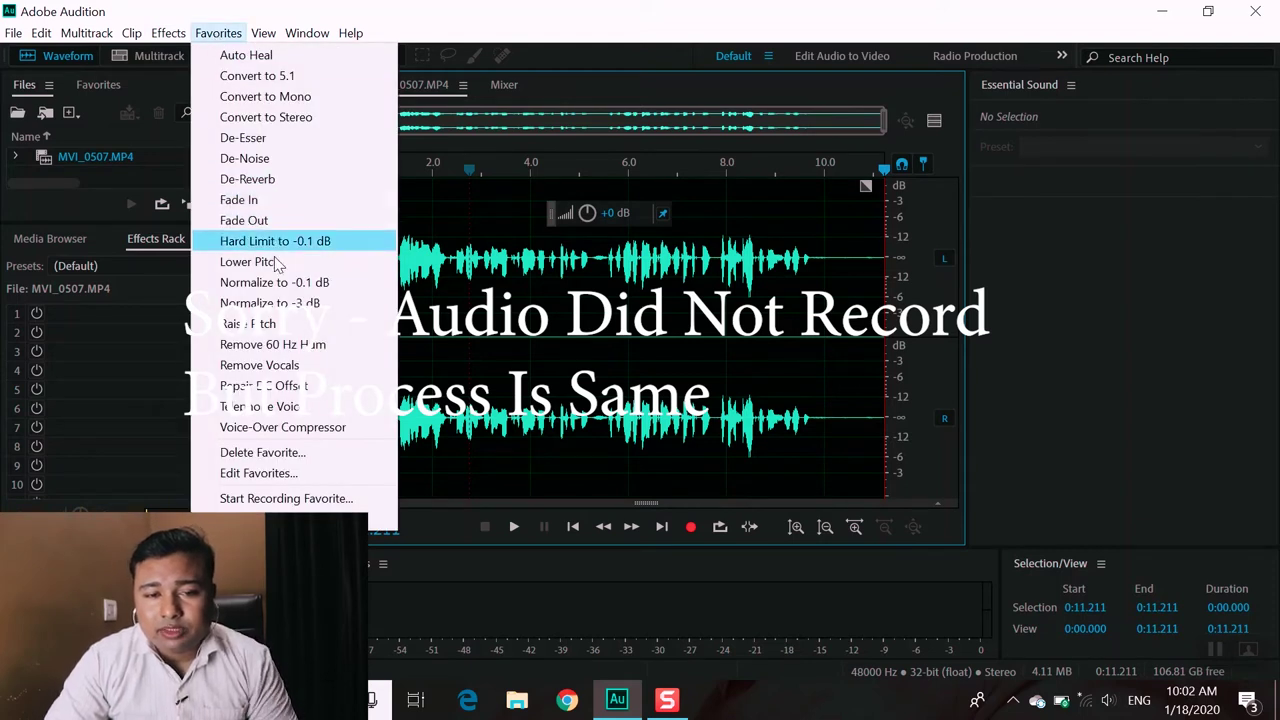
mouse_move(166, 34)
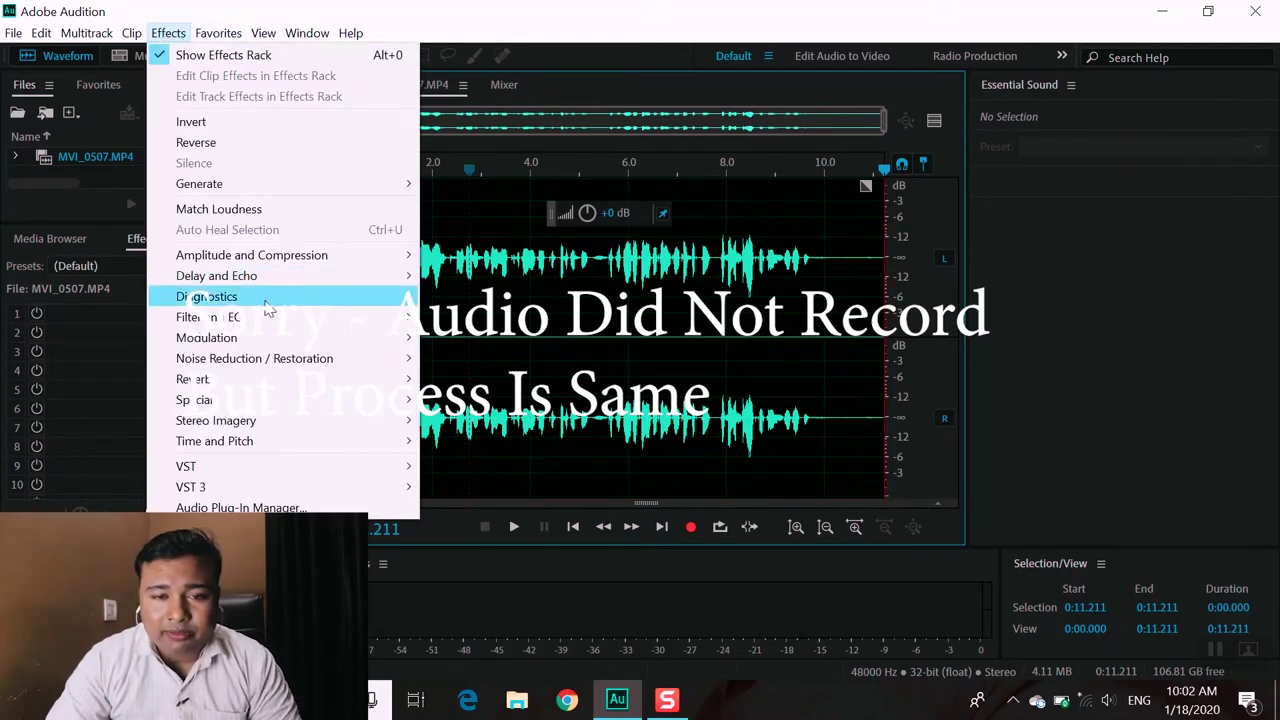
mouse_move(289, 262)
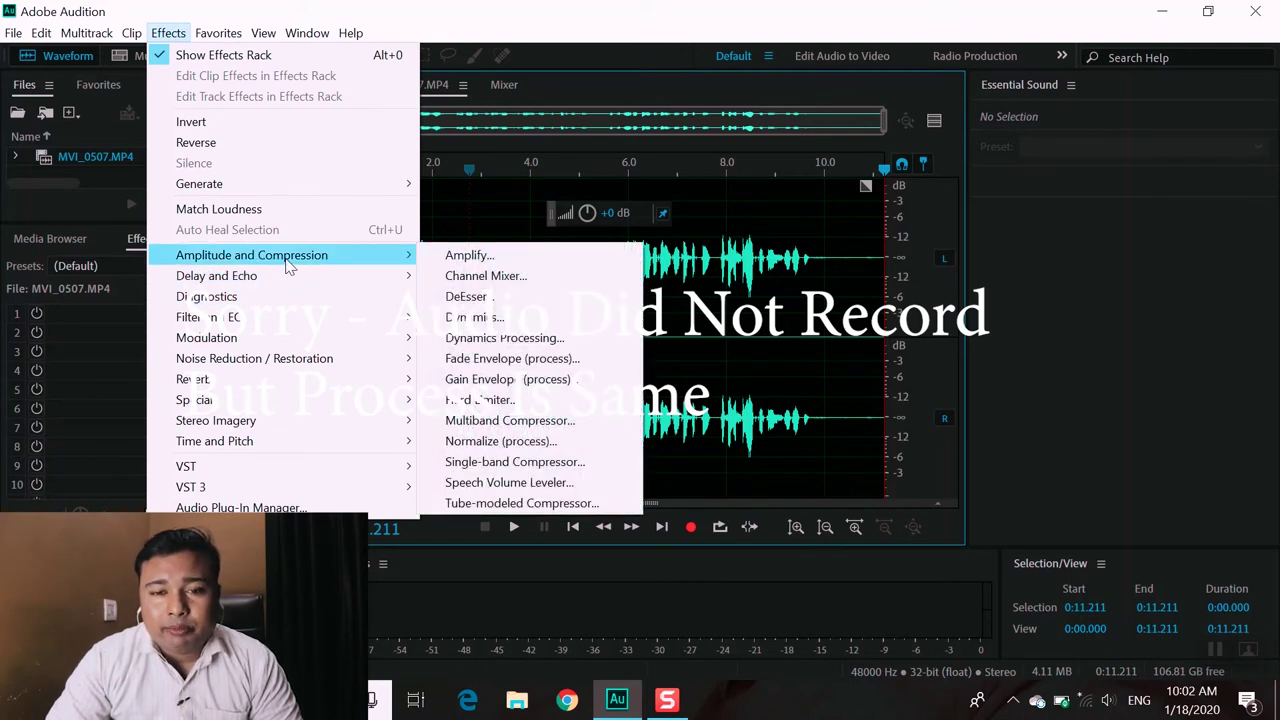
left_click(499, 318)
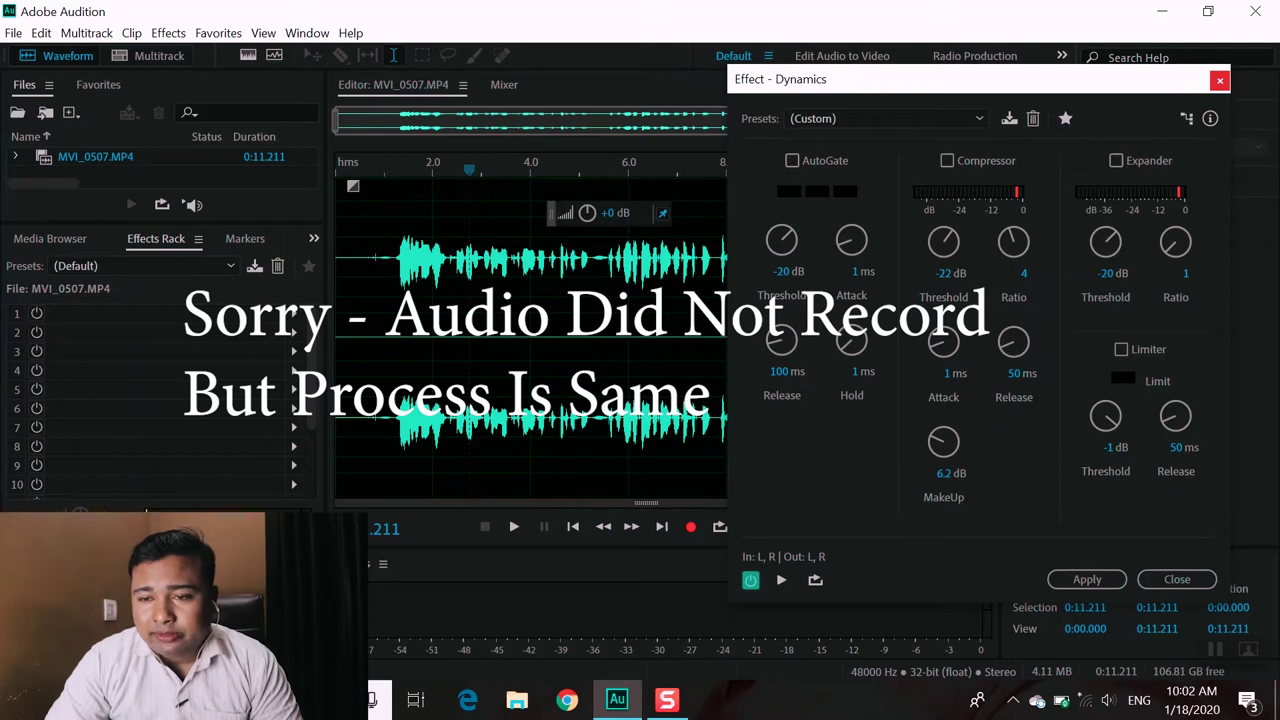
left_click_drag(1152, 76, 801, 100)
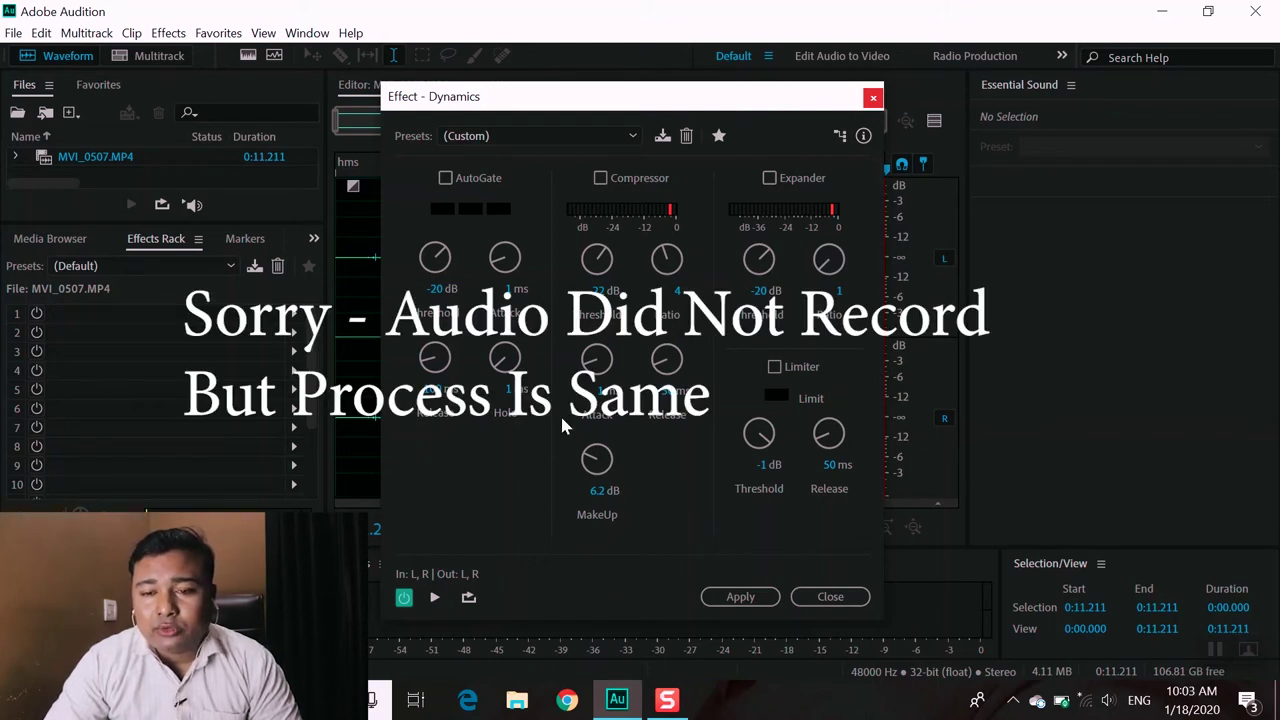
left_click(740, 597)
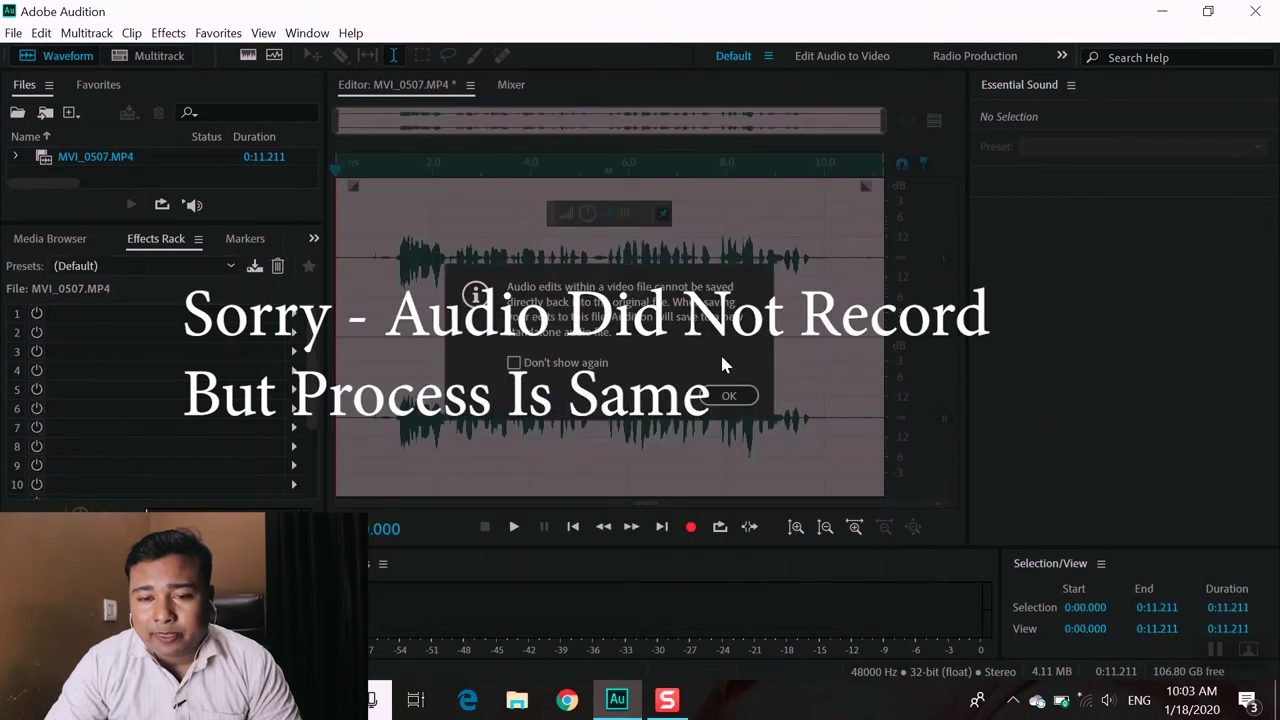
left_click(740, 398)
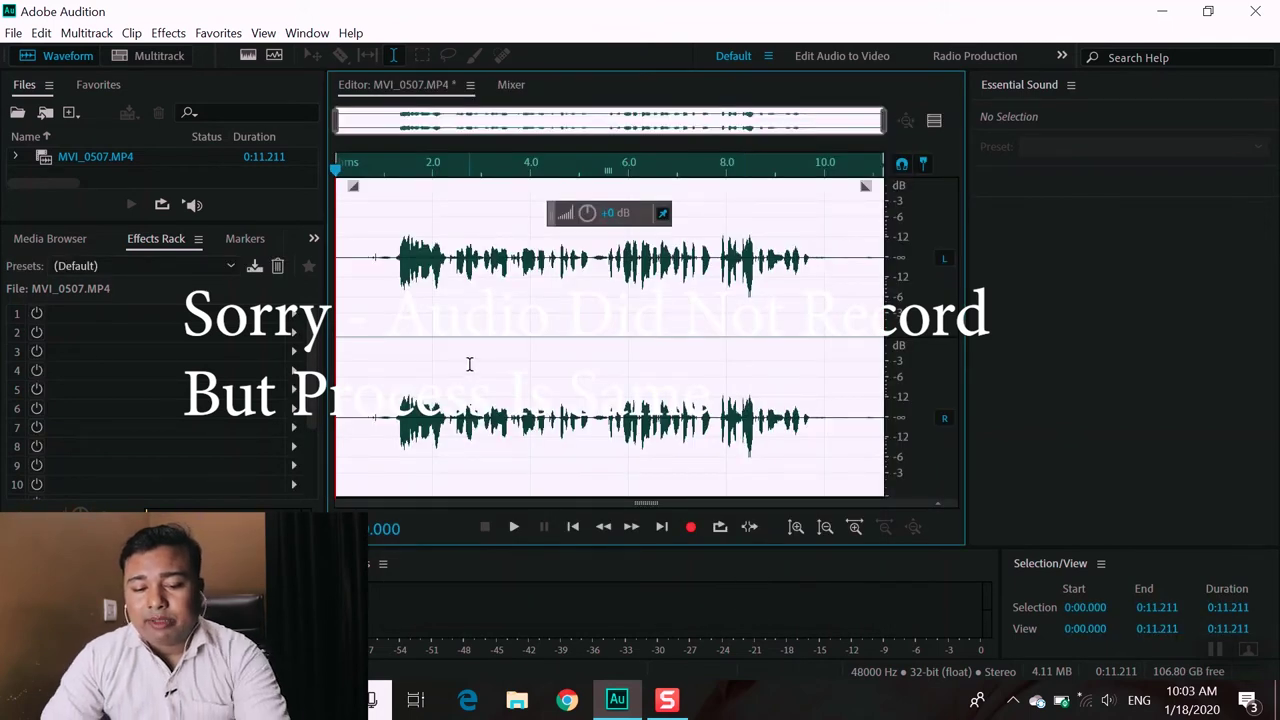
- Examine the waveform up close and play the recording to check the applied Dynamics effect
scroll(469, 364, "up", 5)
key("alt")
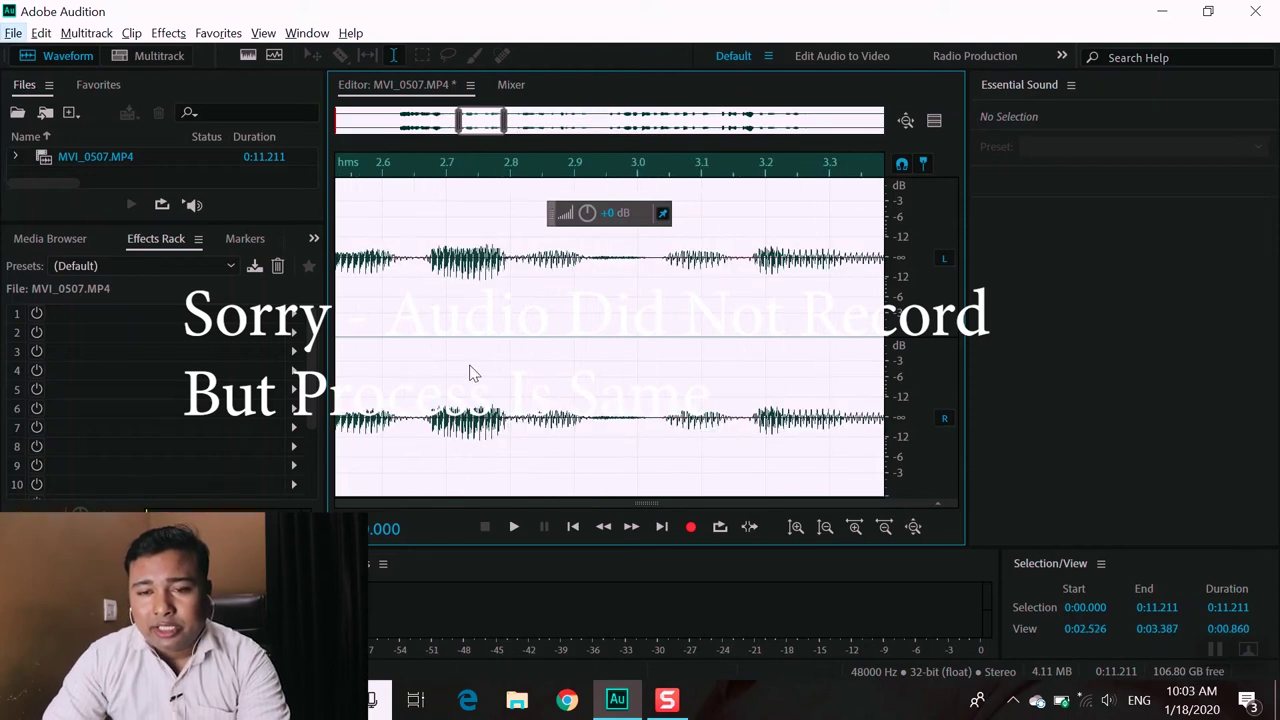
left_click(516, 530)
left_click(516, 530)
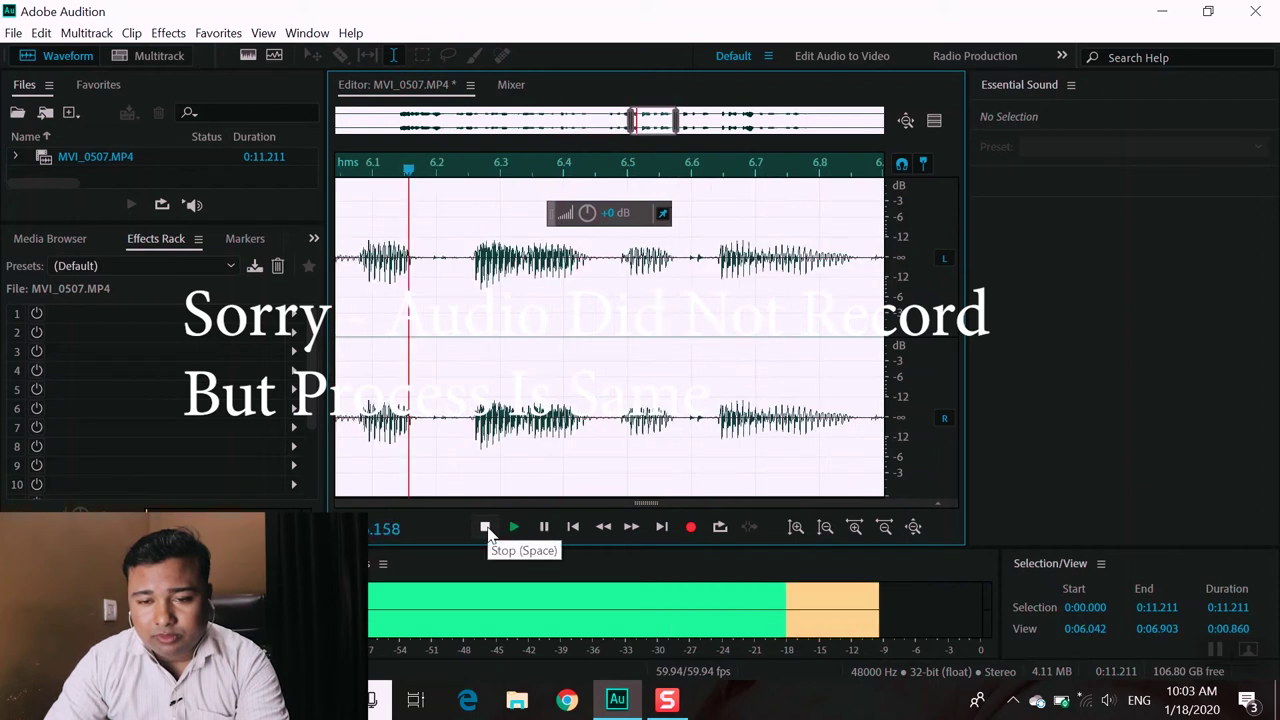
left_click(486, 527)
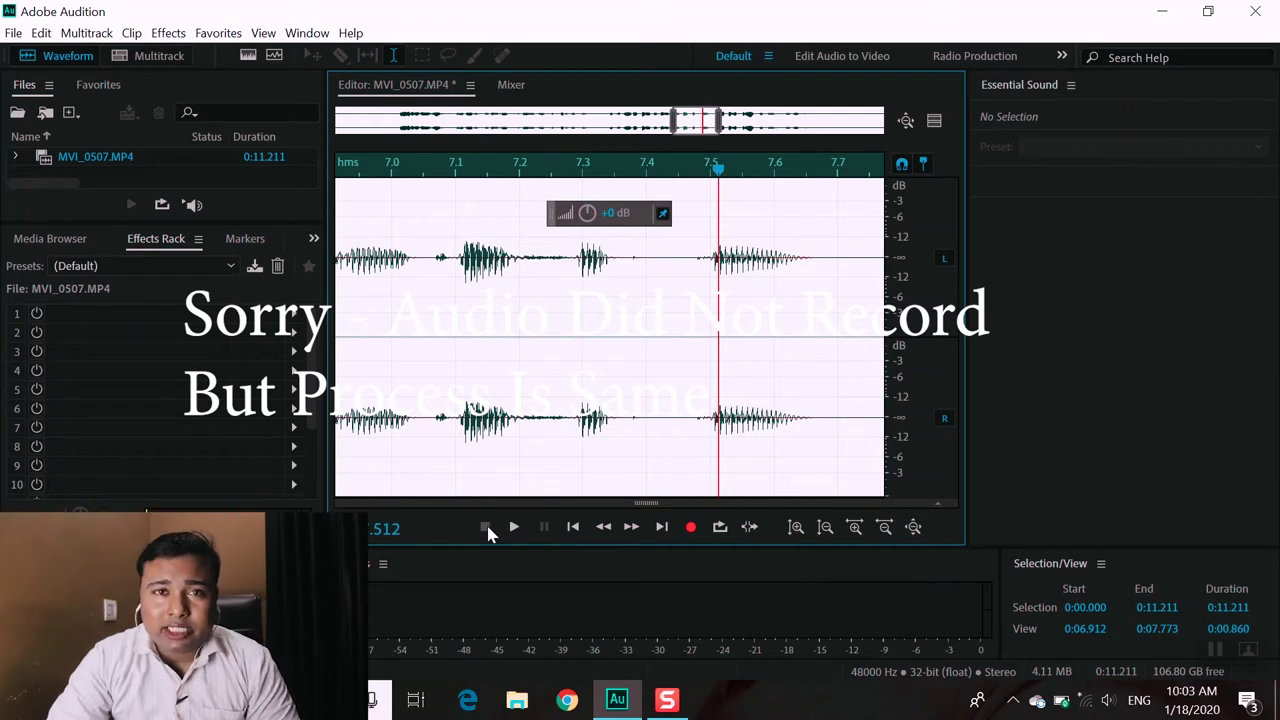
- Normalize the whole recording to -0.1 dB using the favorite preset
left_click(212, 36)
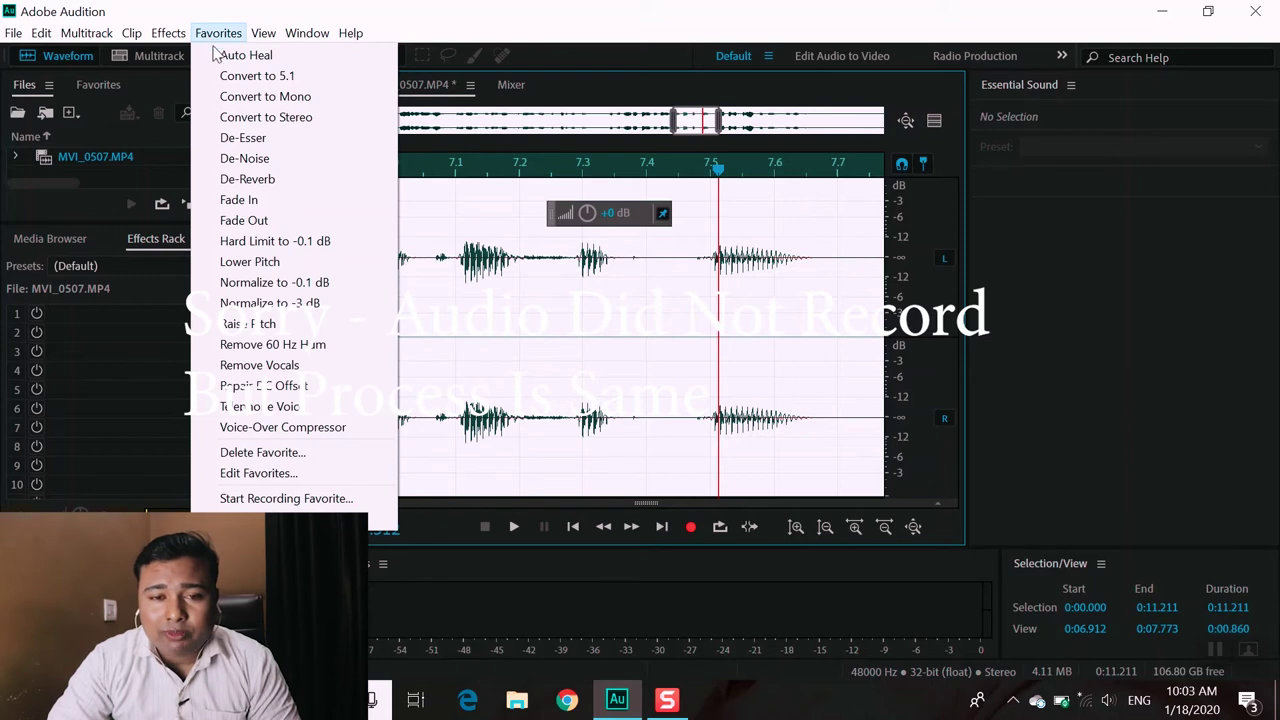
left_click(293, 285)
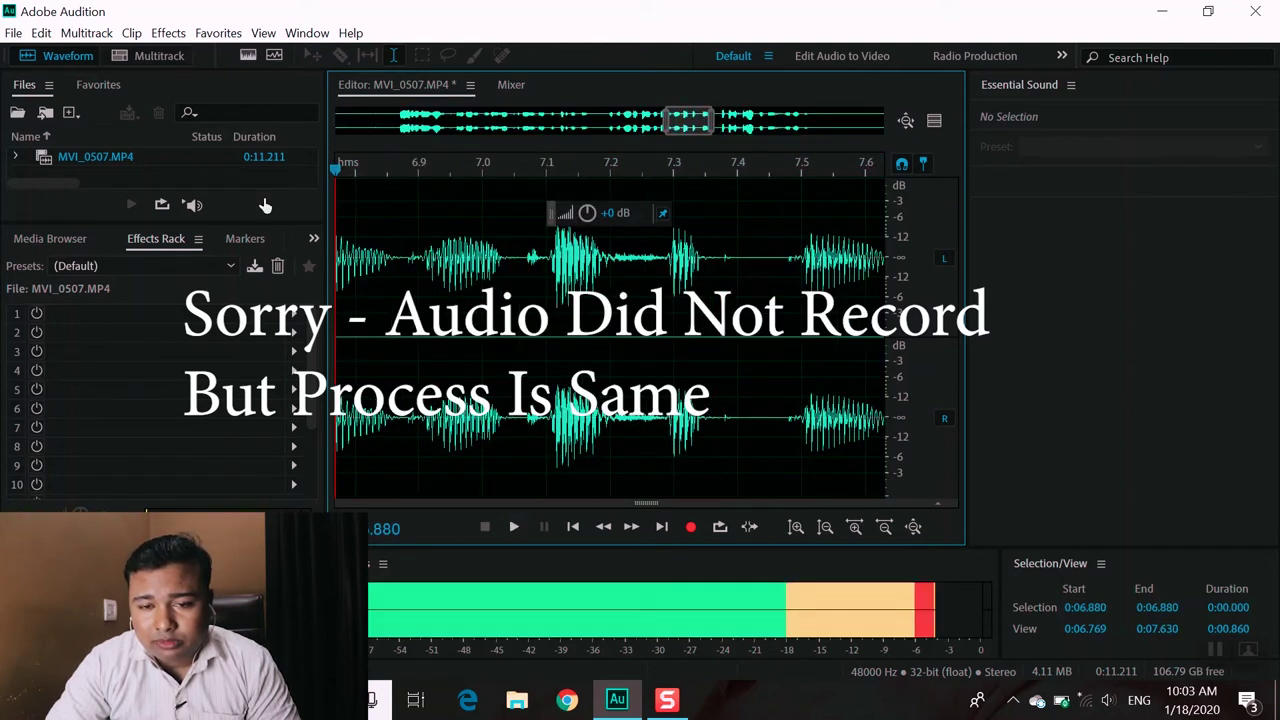
- Play the normalized recording, including from the beginning, to check its loudness and background noise
key("space")
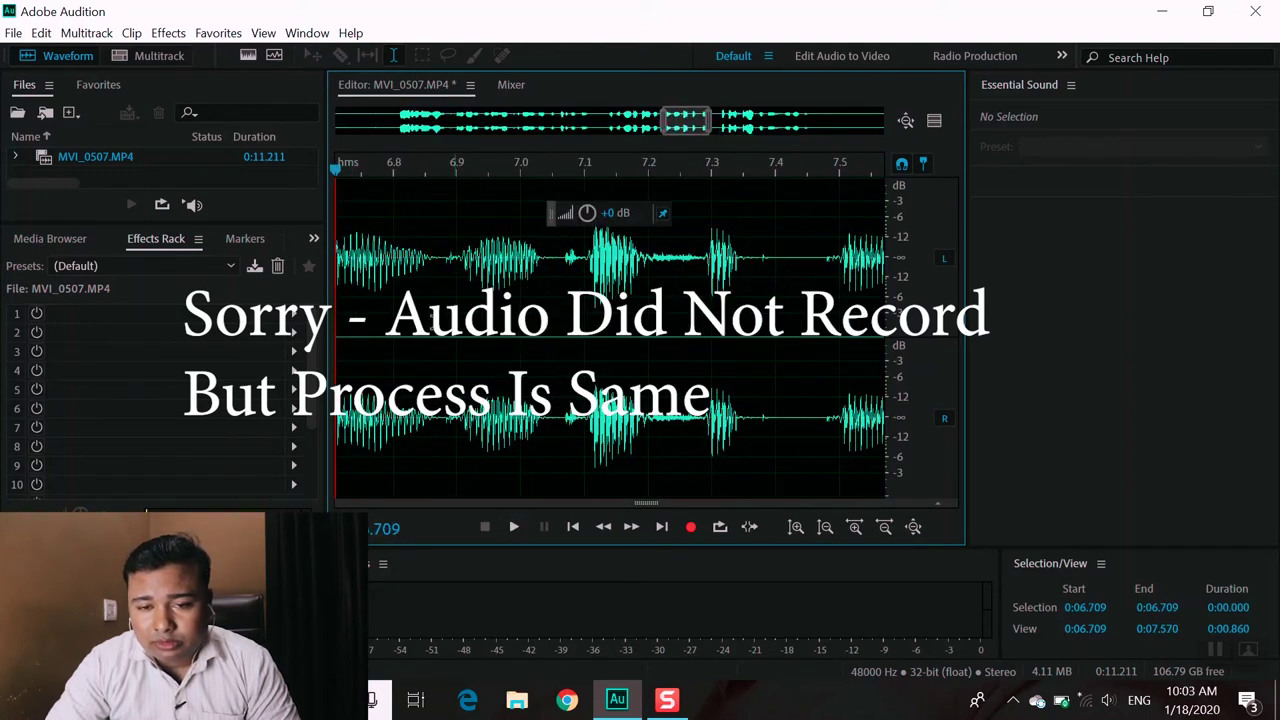
left_click(512, 530)
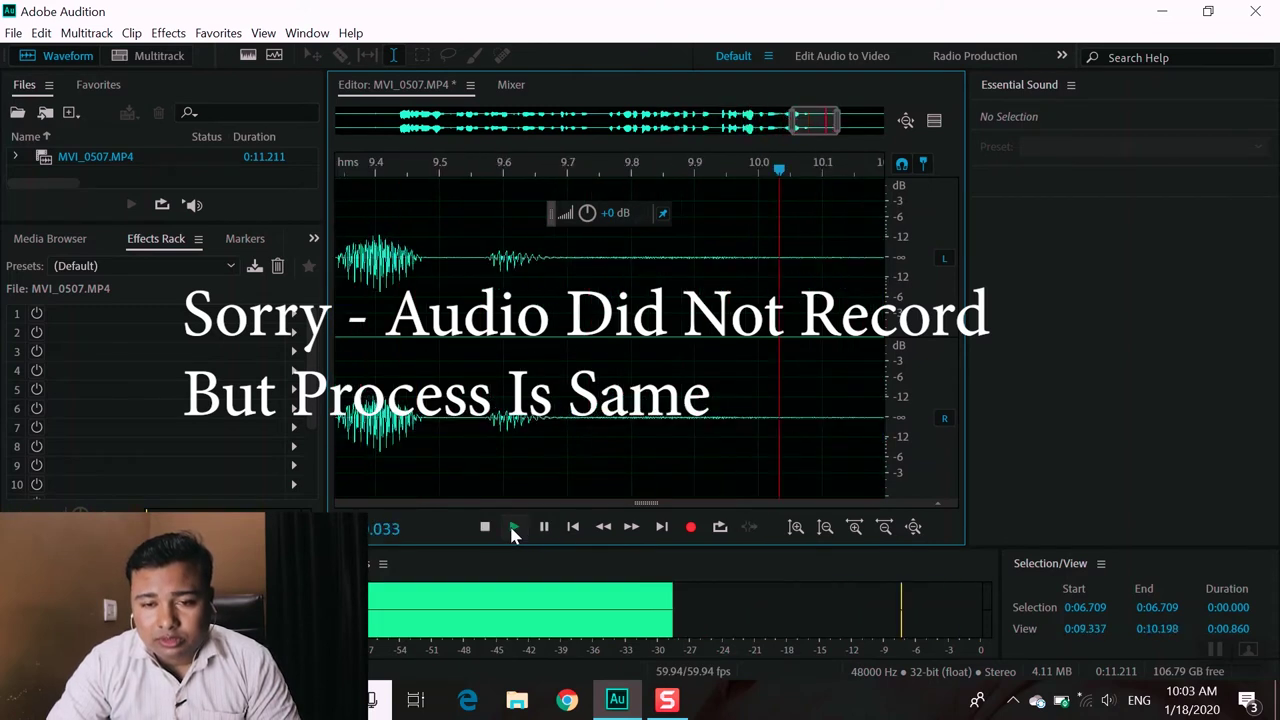
key("Home")
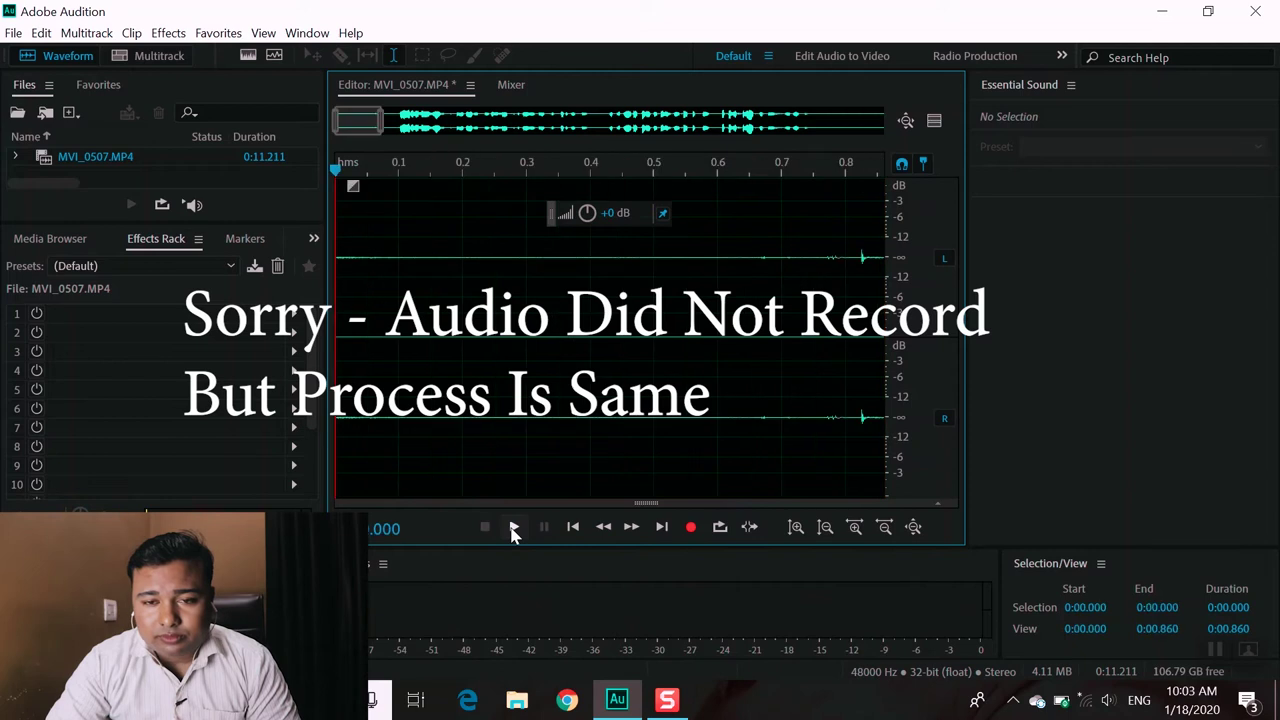
left_click(512, 528)
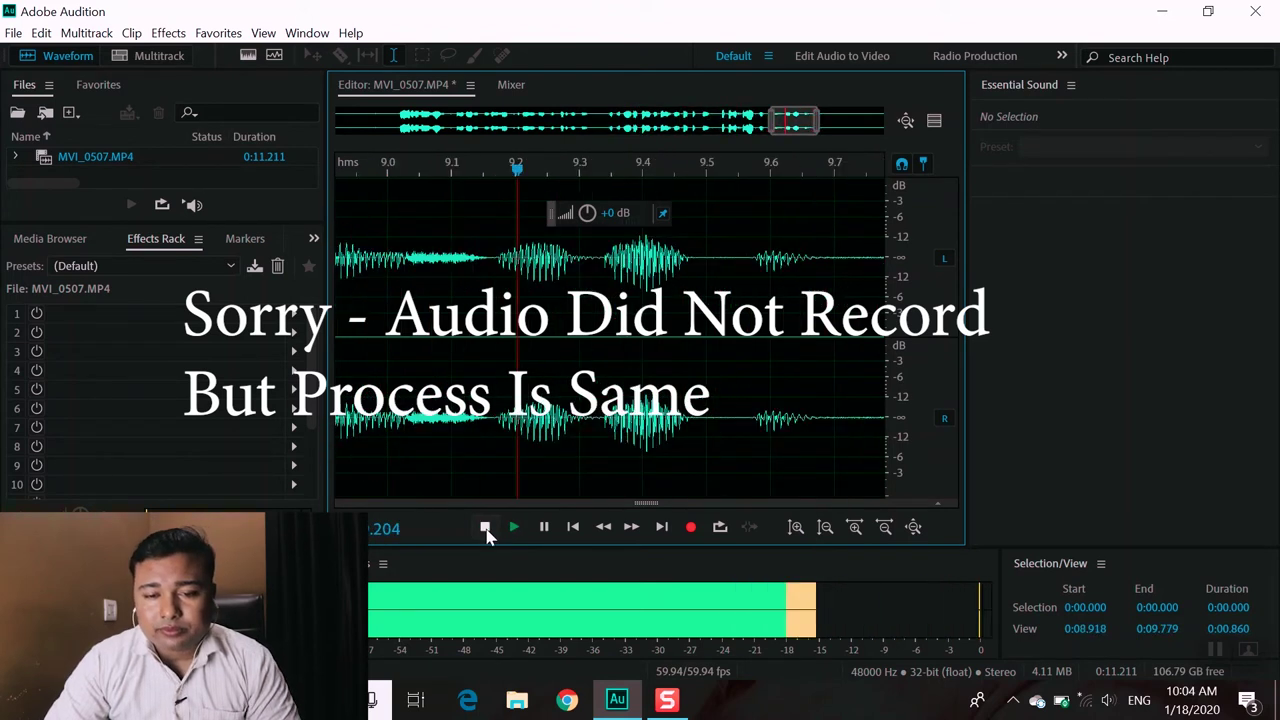
left_click(485, 530)
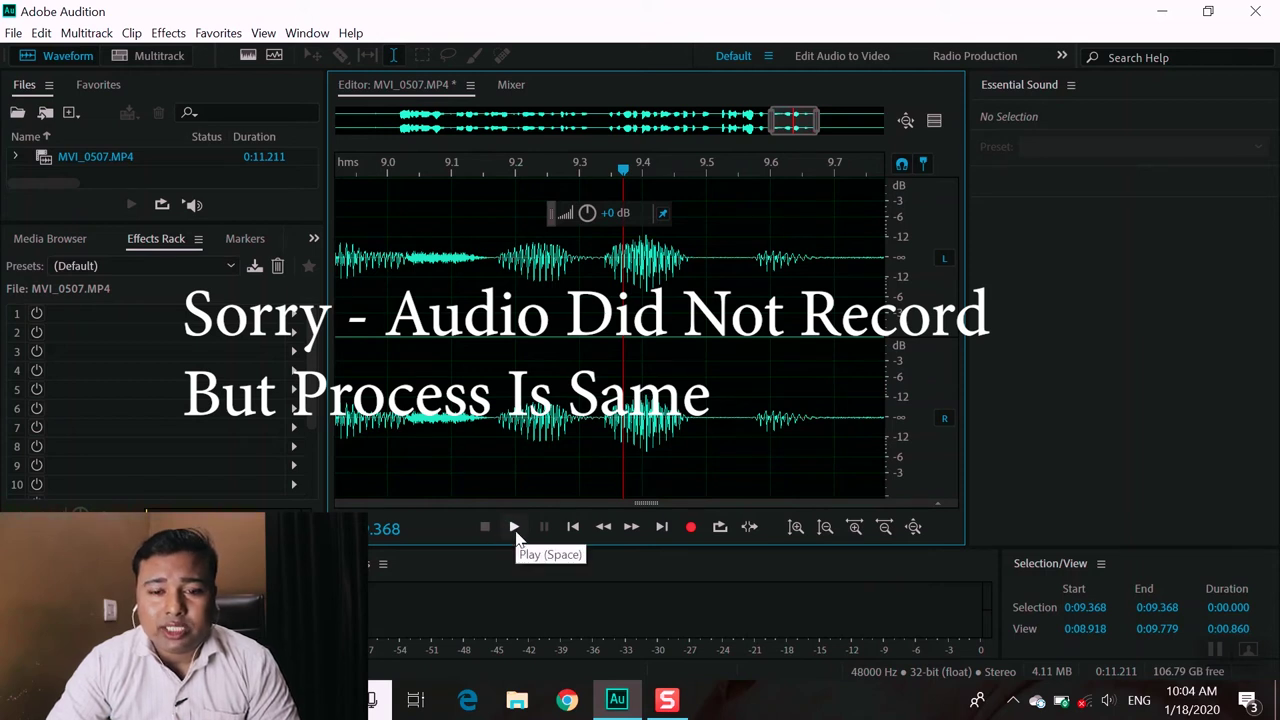
left_click(516, 536)
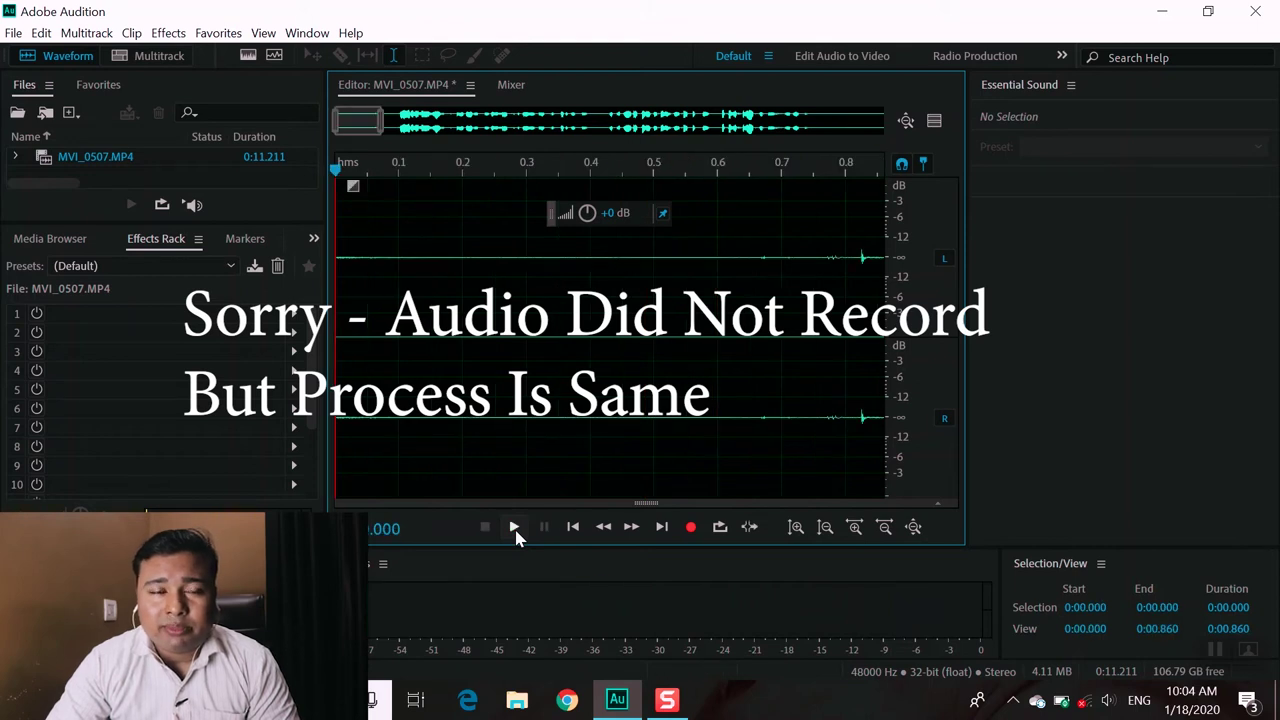
left_click(516, 536)
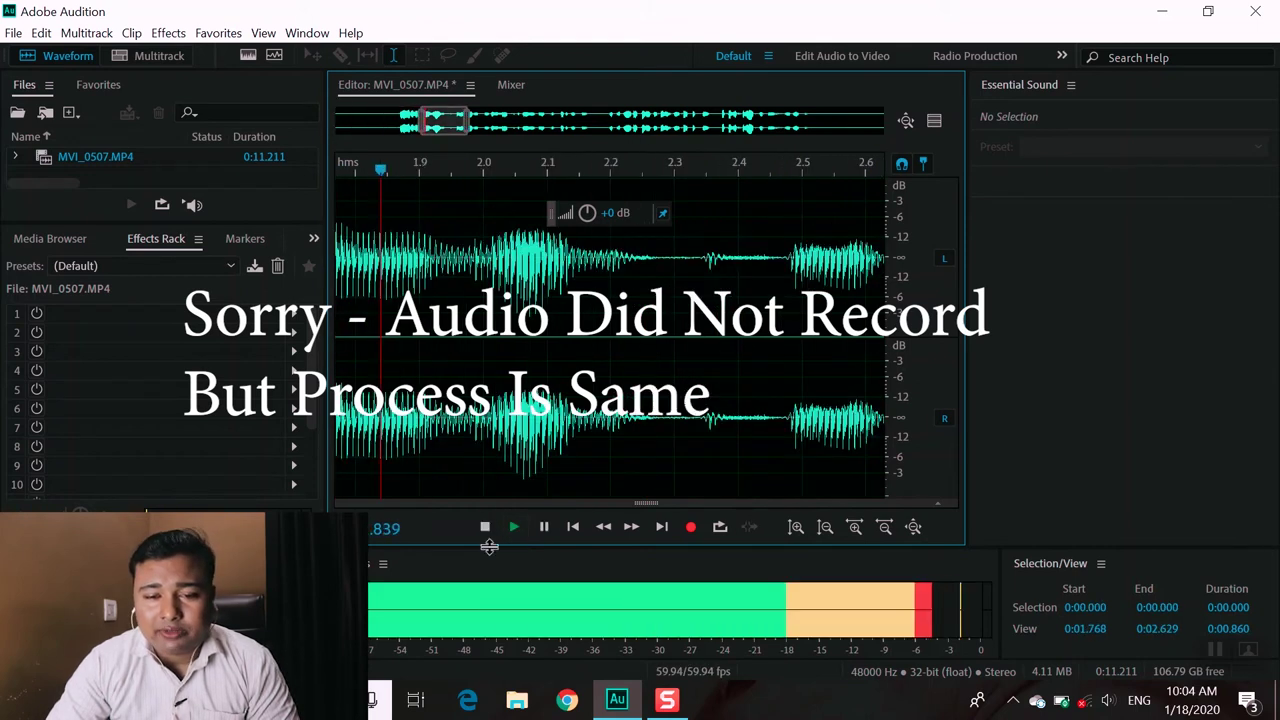
left_click(485, 526)
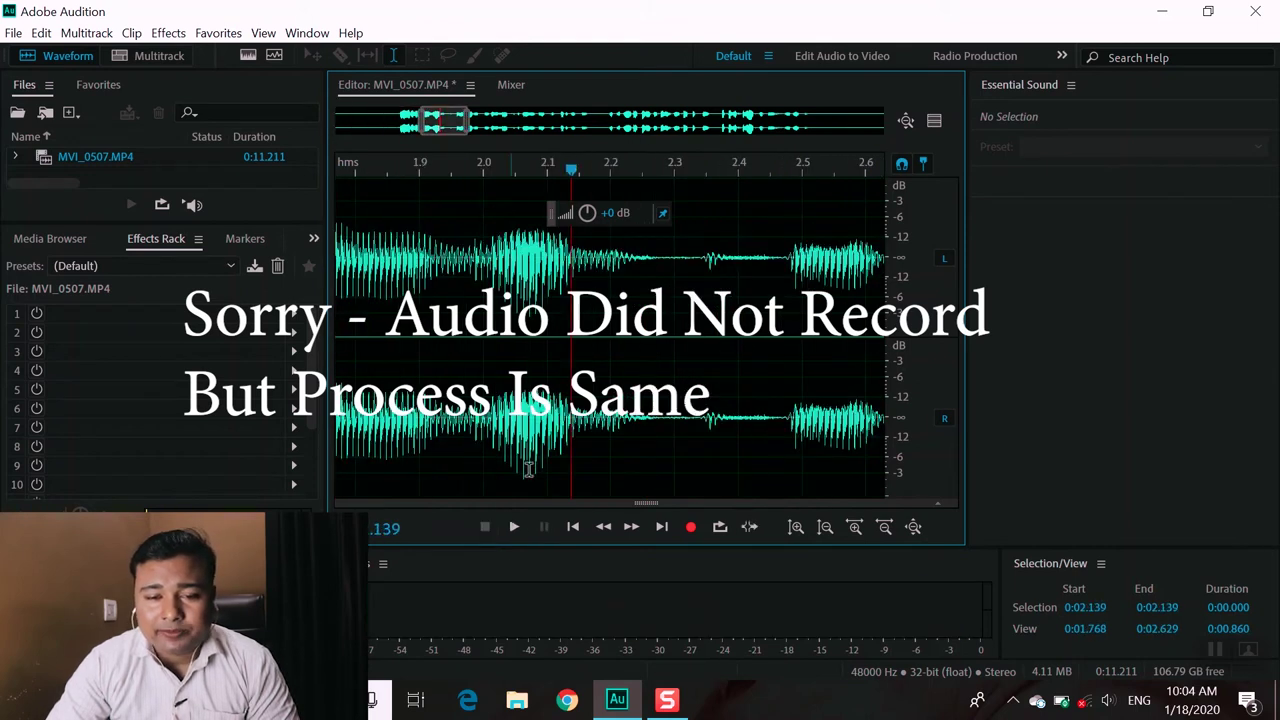
- Apply Adaptive Noise Reduction to the whole recording with 20 dB reduction, 30% noisiness and High Quality Mode off
left_click(167, 34)
mouse_move(262, 366)
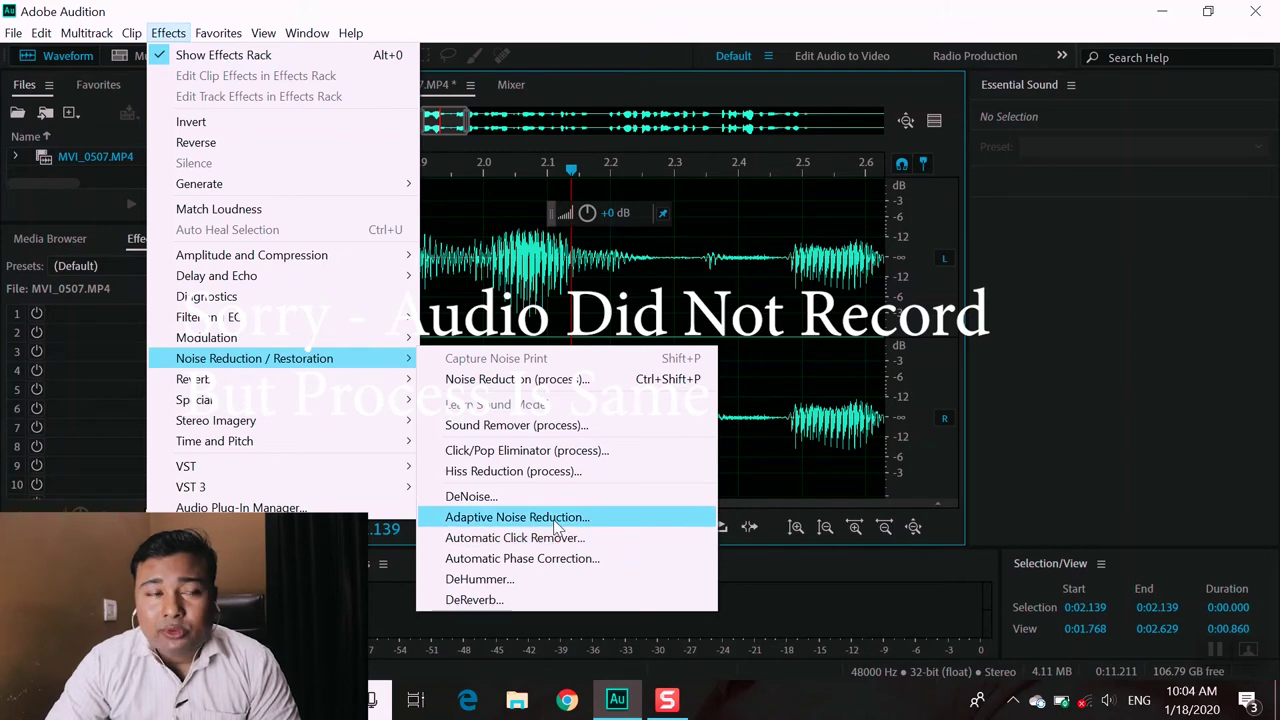
left_click(556, 520)
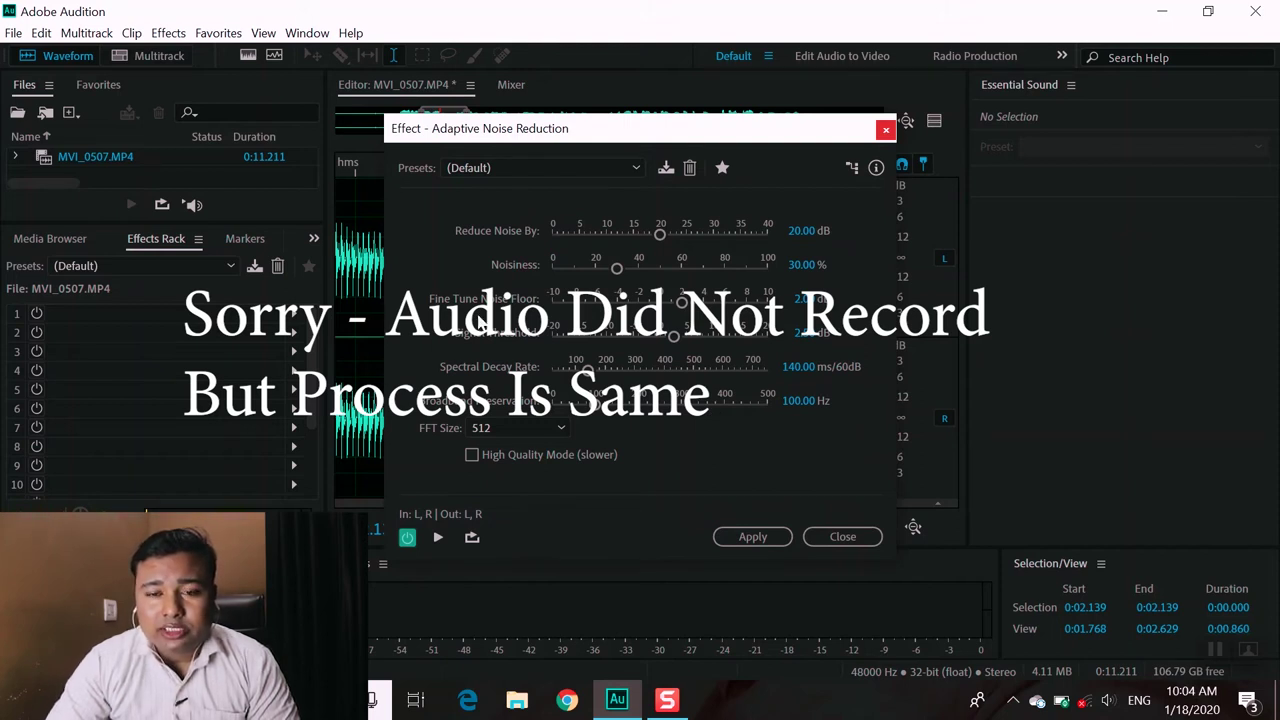
left_click(472, 455)
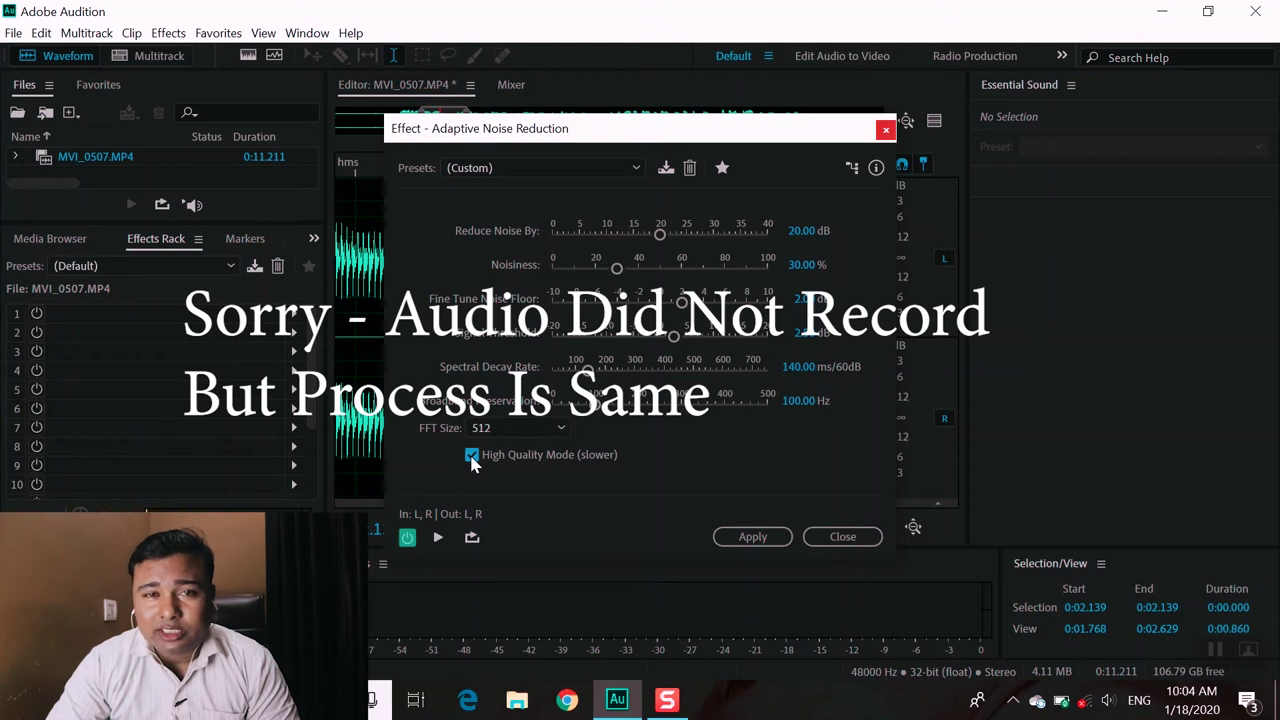
left_click(472, 455)
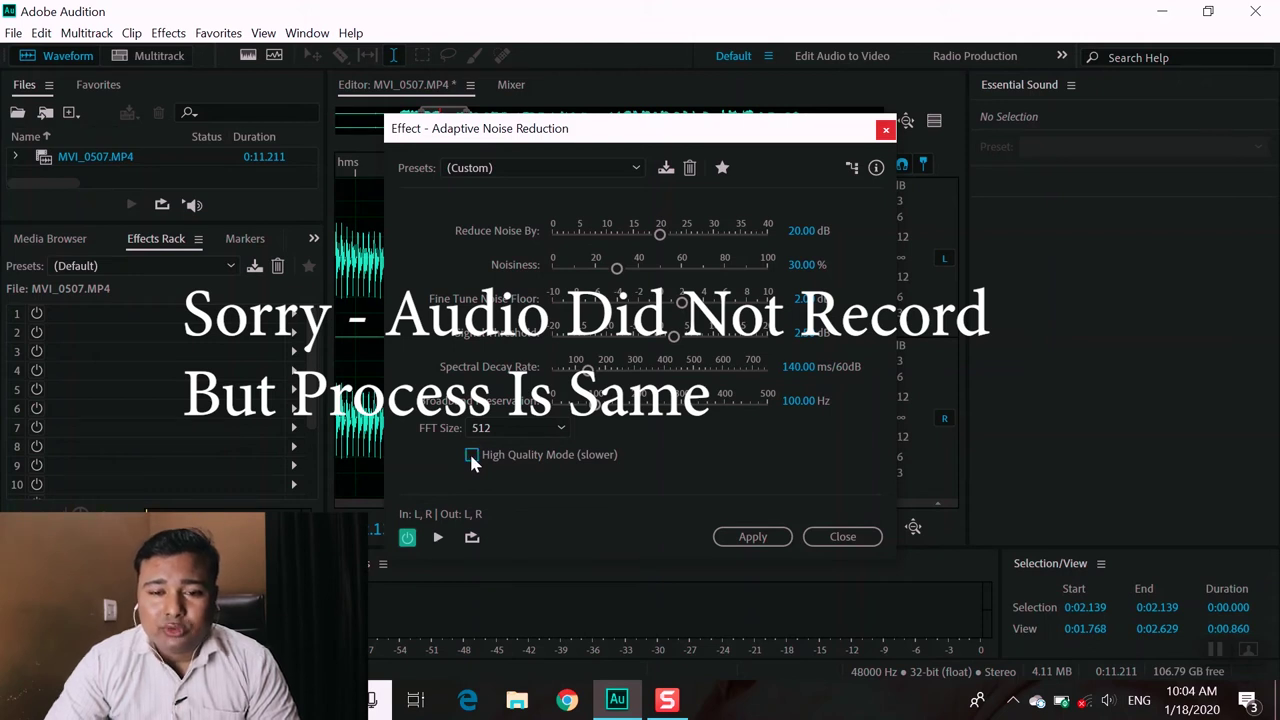
left_click(752, 537)
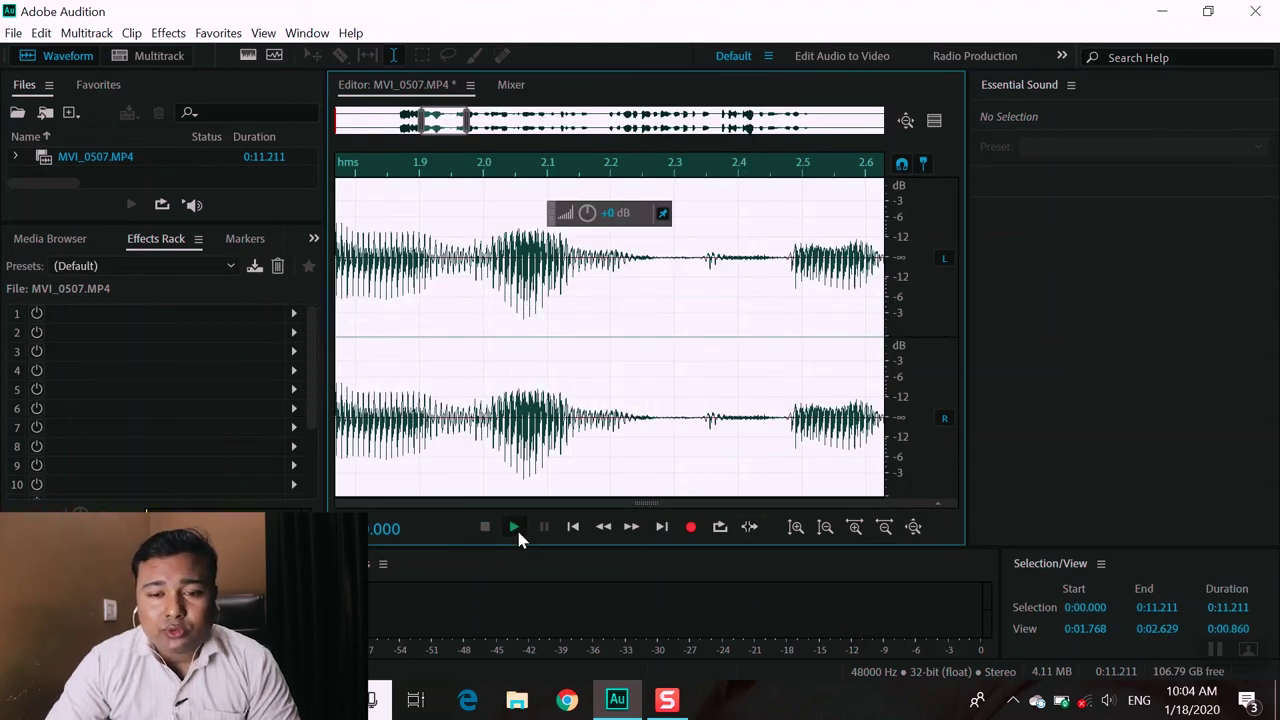
- Play the noise-reduced recording from the start and stop it near the end to check the result
left_click(514, 527)
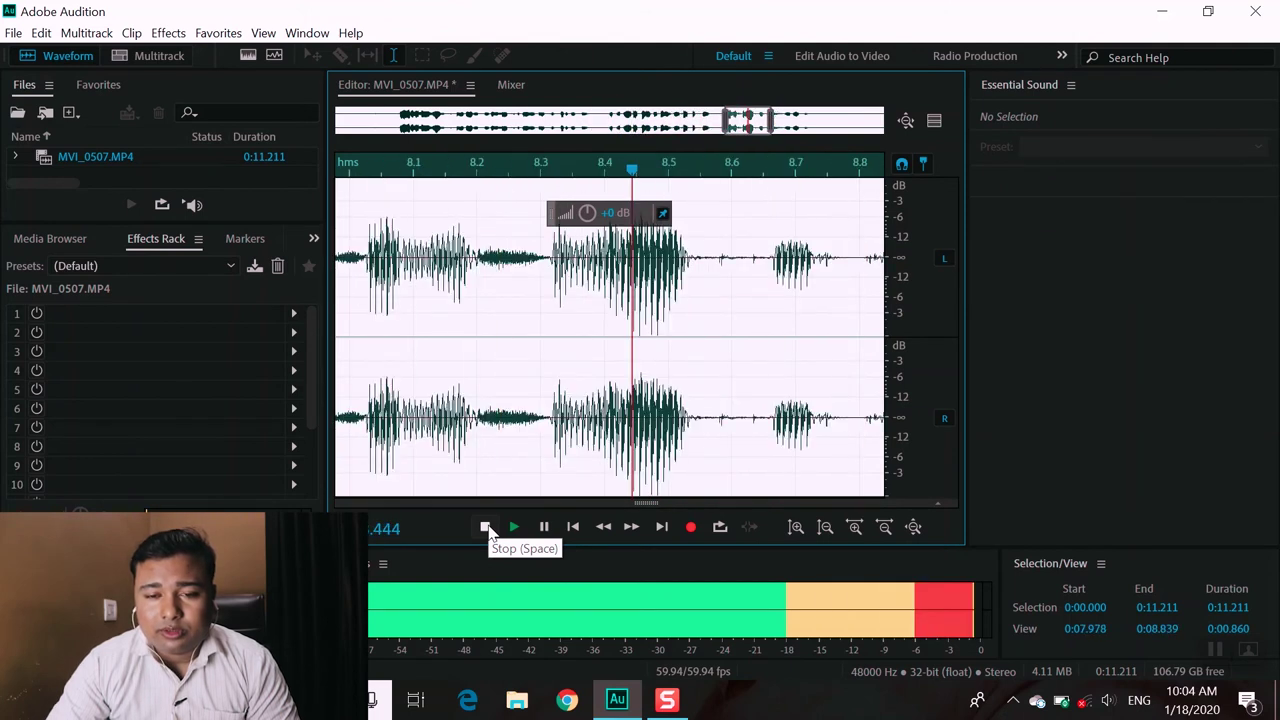
left_click(486, 527)
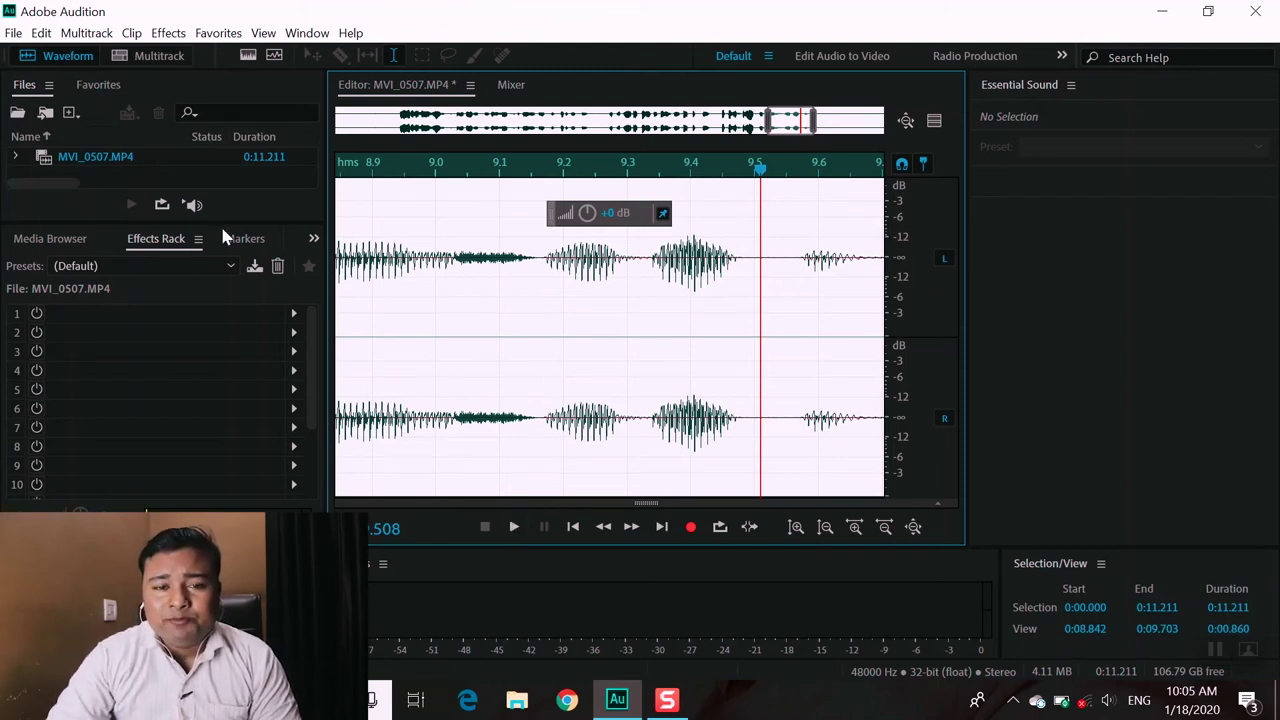
- Add a 10-band Graphic Equalizer in rack slot 1 and boost 4k to 4.4, 8k to 10.2 and >16k Hz to 2.4
left_click(295, 316)
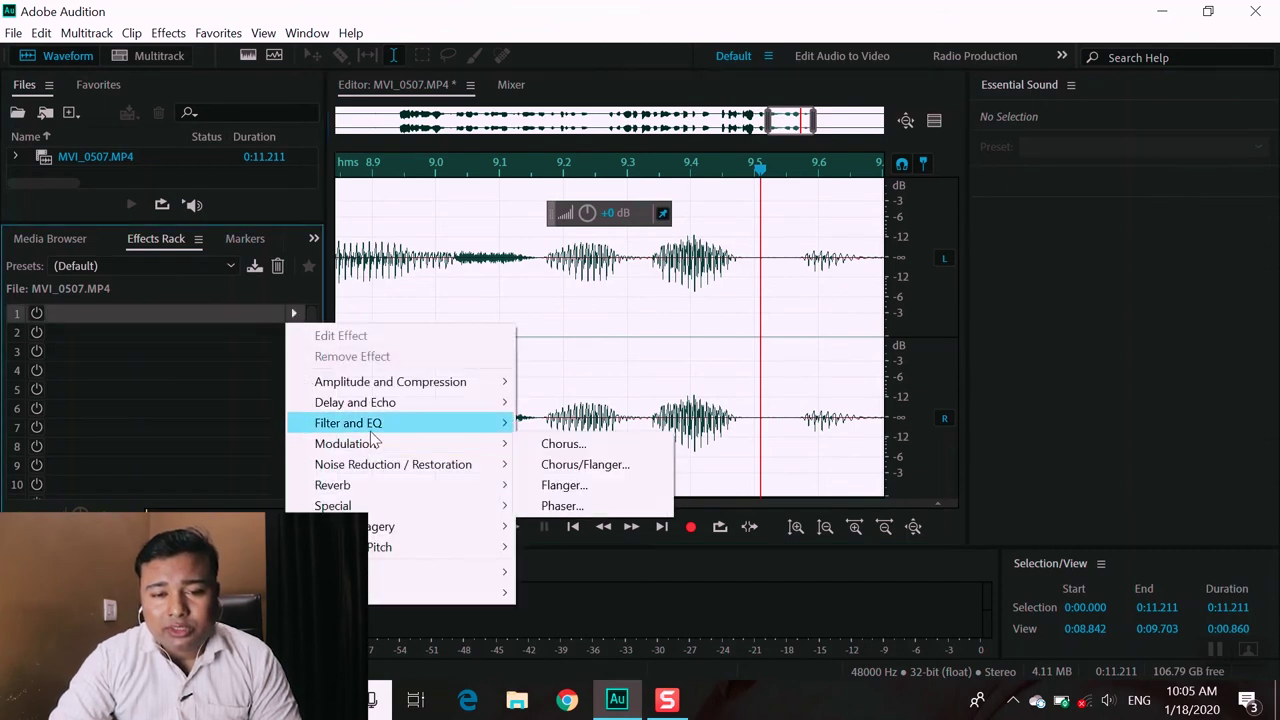
mouse_move(372, 432)
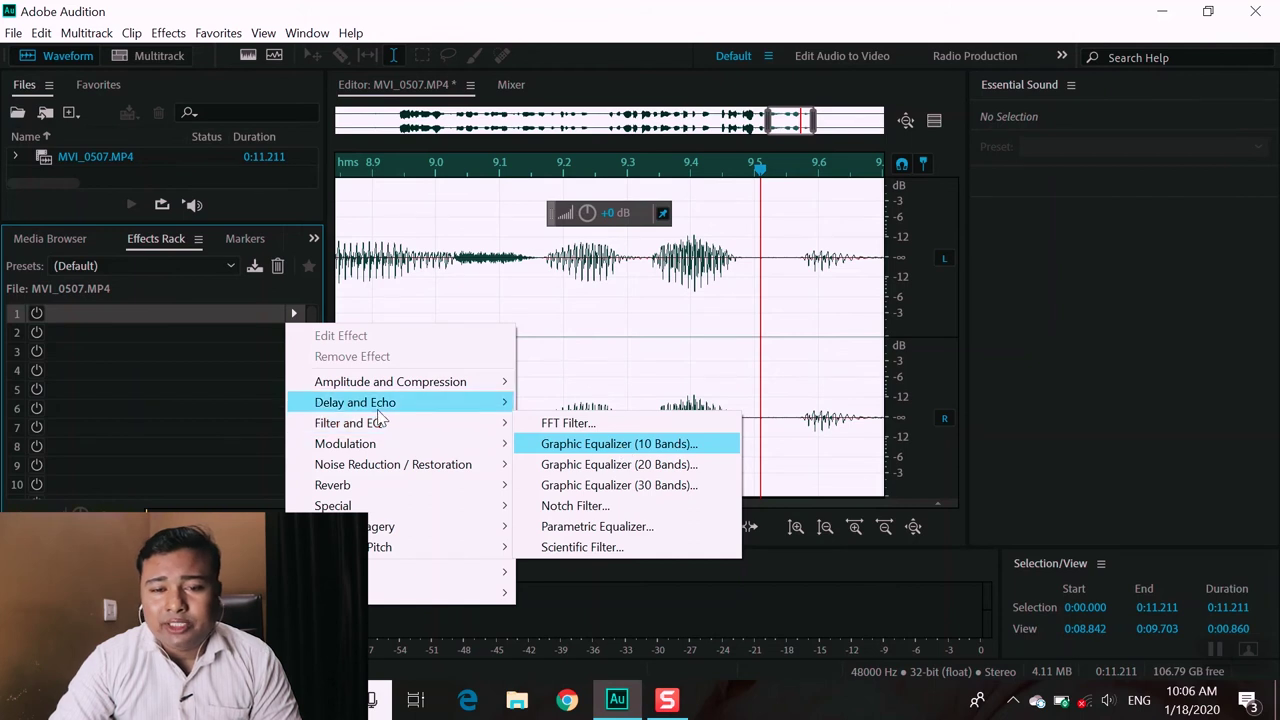
left_click(630, 444)
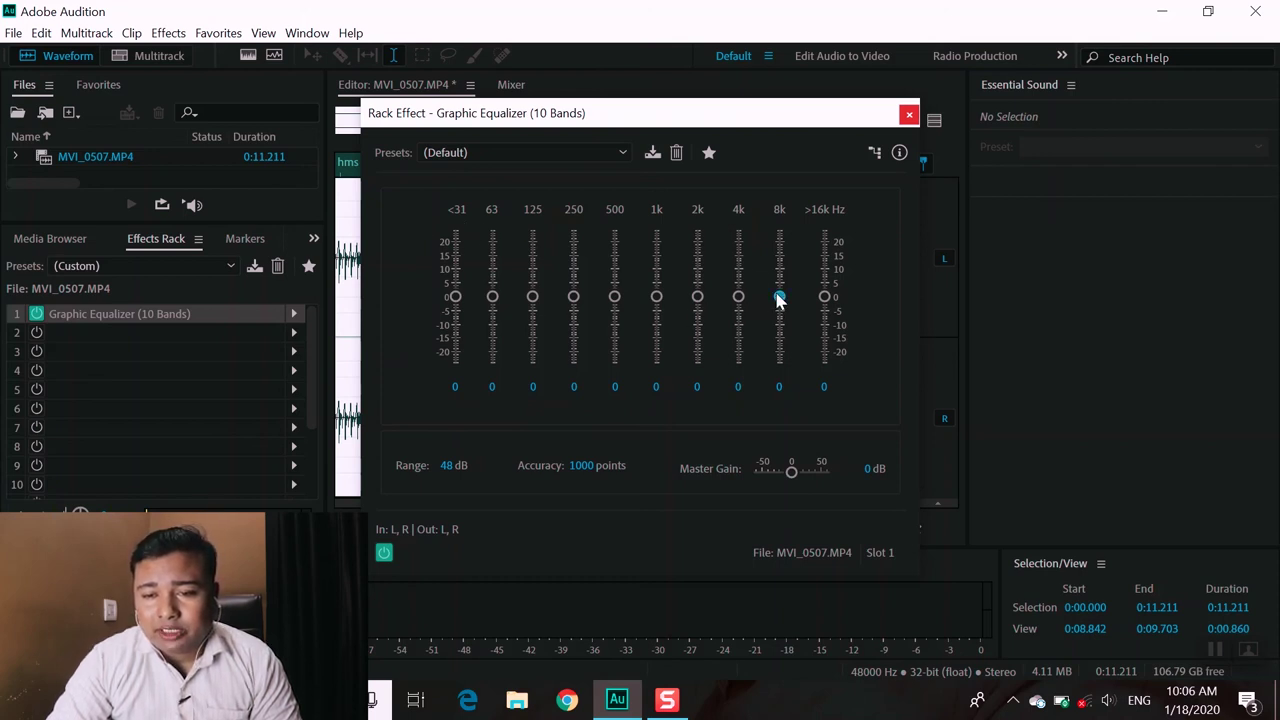
left_click_drag(778, 297, 779, 268)
left_click_drag(825, 303, 824, 290)
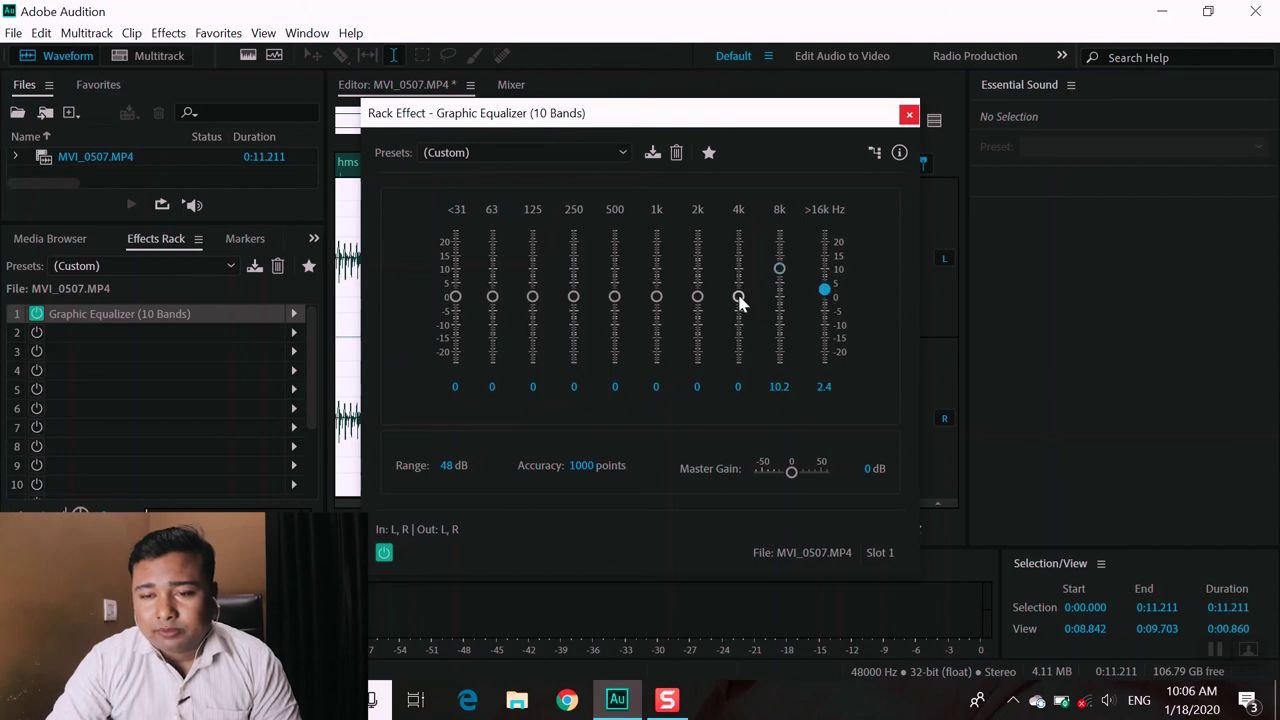
left_click_drag(740, 297, 740, 288)
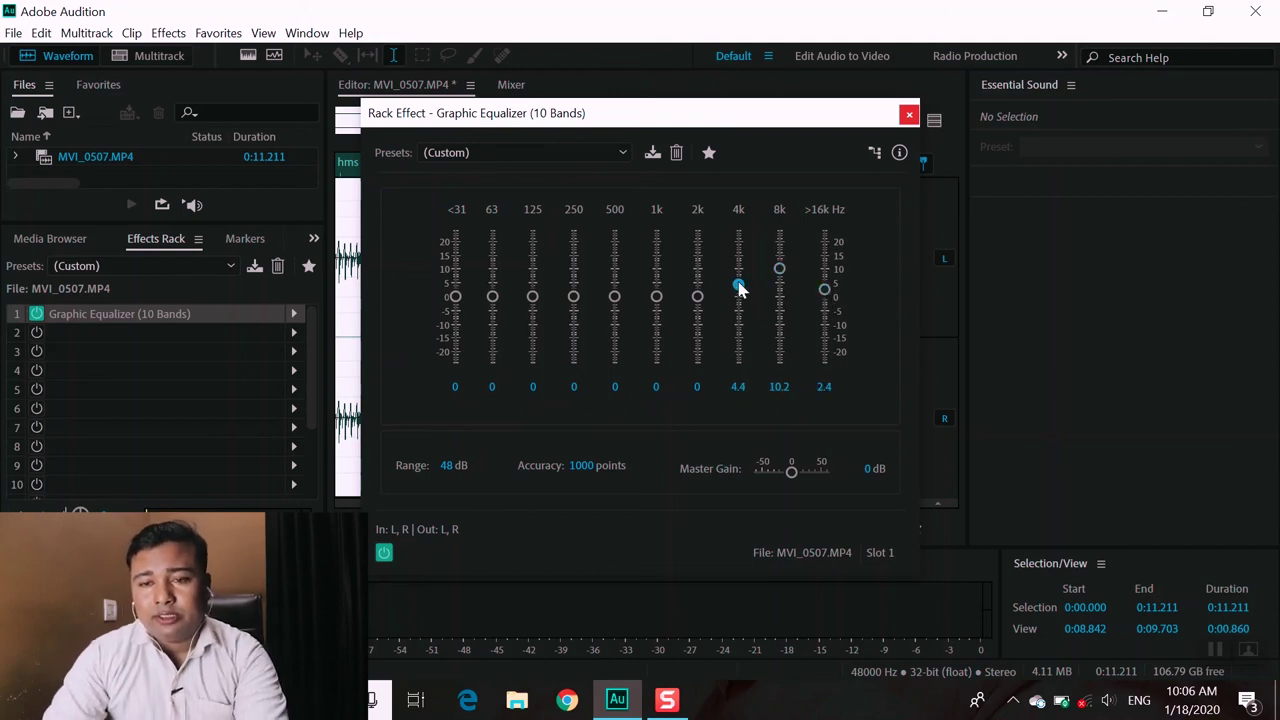
- Play the recording from the start while raising the equalizer's 8k band to 14.1 and its >16k Hz band to 5.8
key("space")
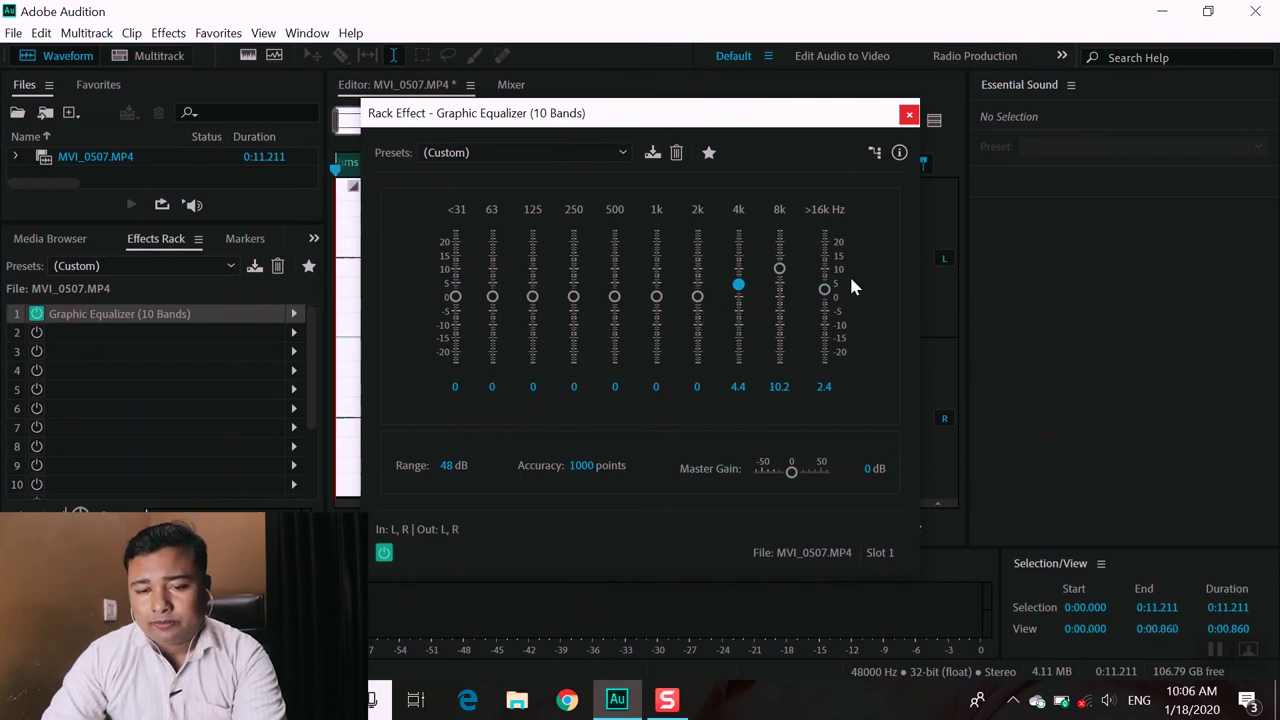
key("space")
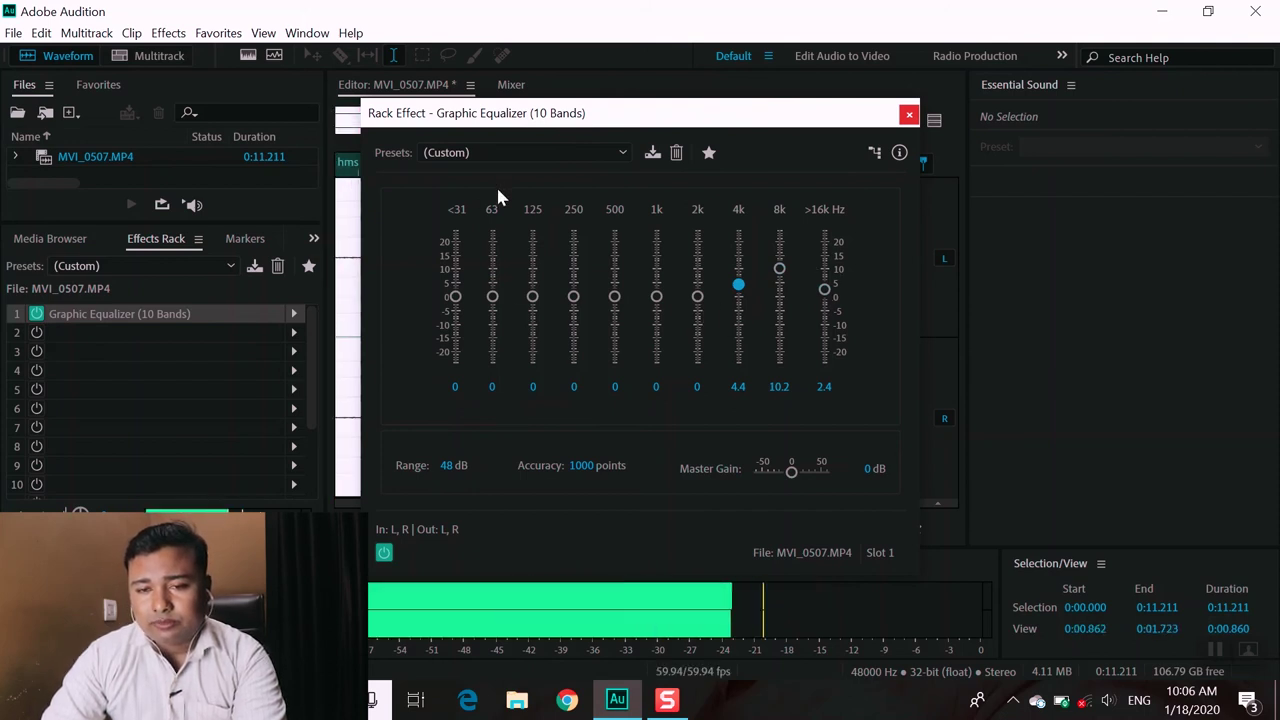
left_click_drag(824, 289, 781, 261)
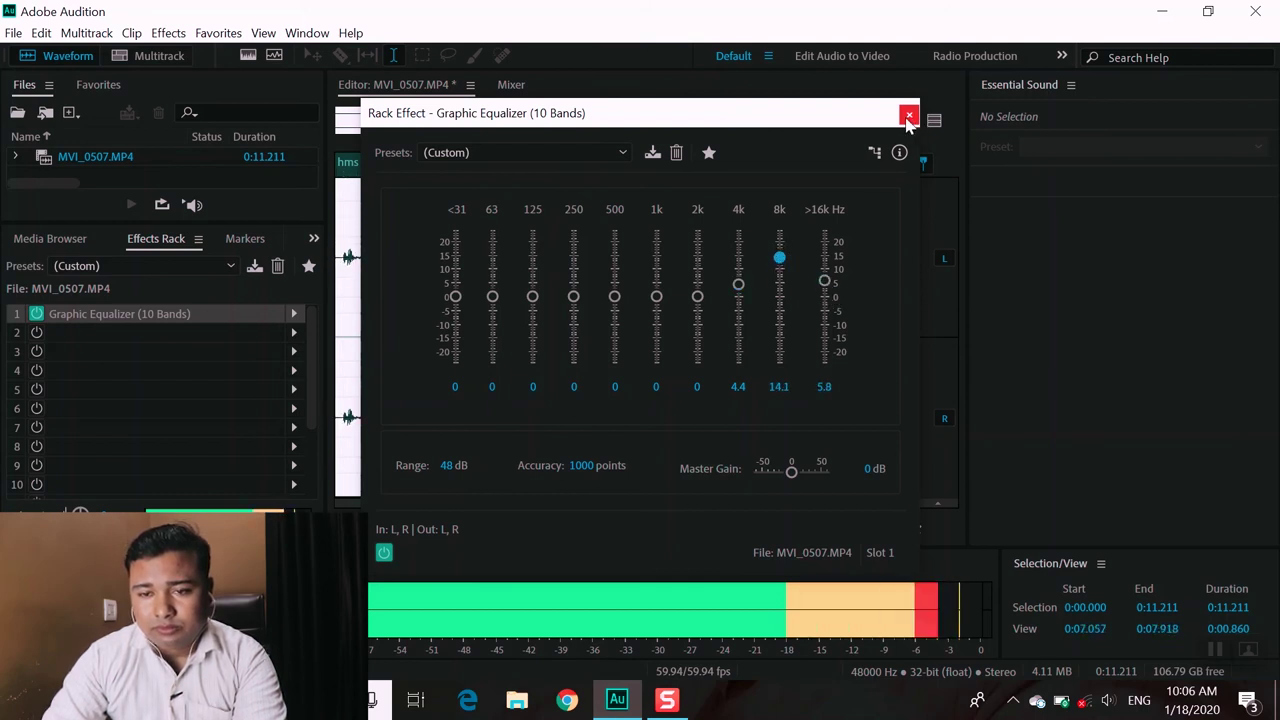
key("space")
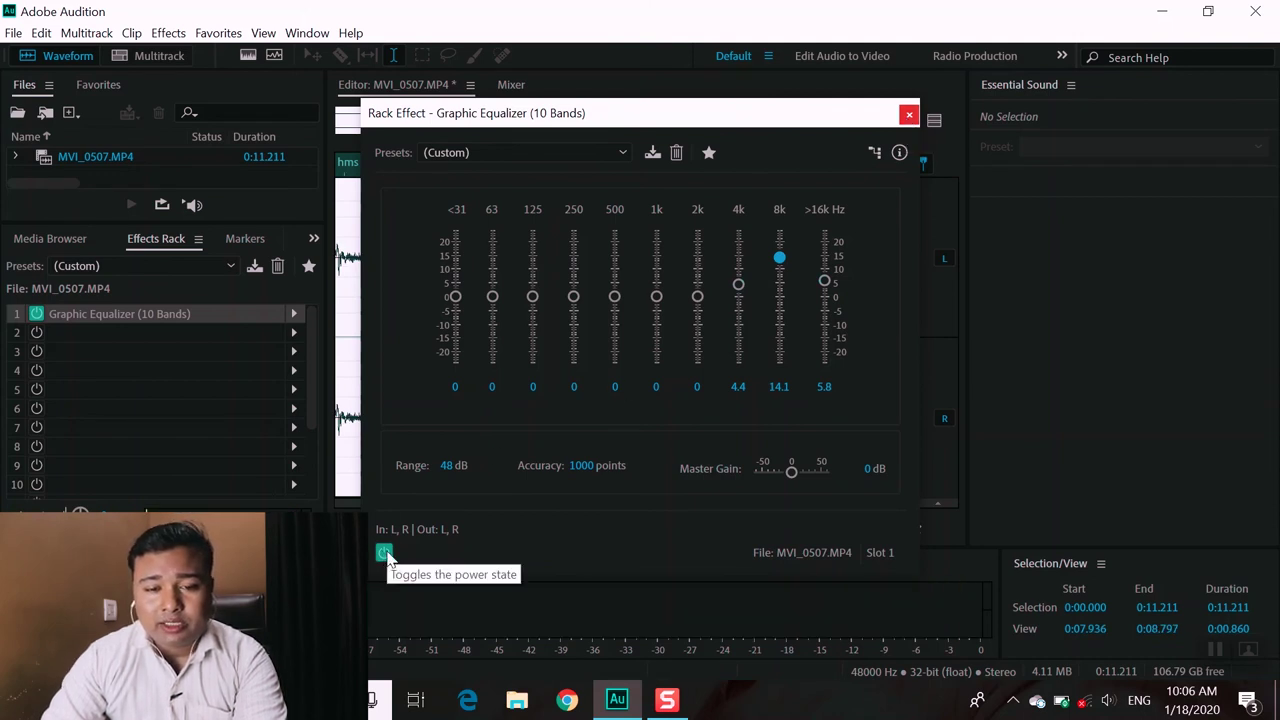
- Bypass the Graphic Equalizer during playback to compare the sound, and remove it from the effects rack
key("space")
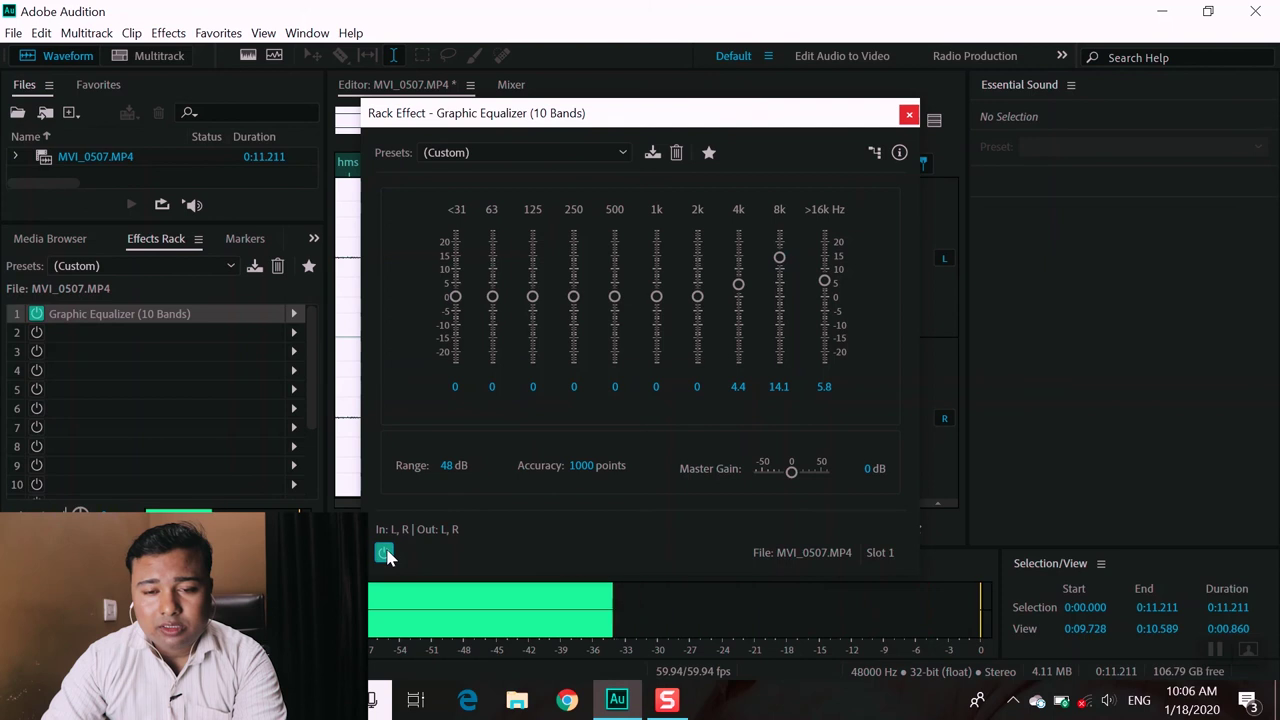
left_click(385, 554)
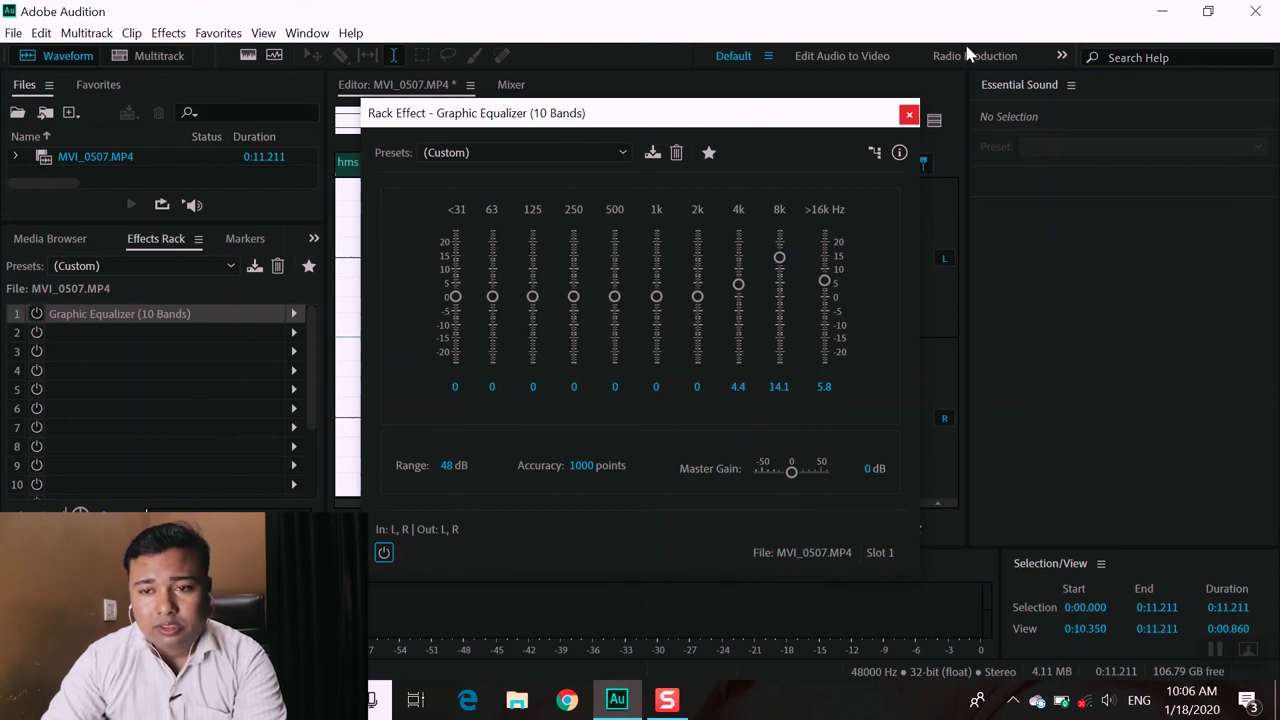
left_click(910, 116)
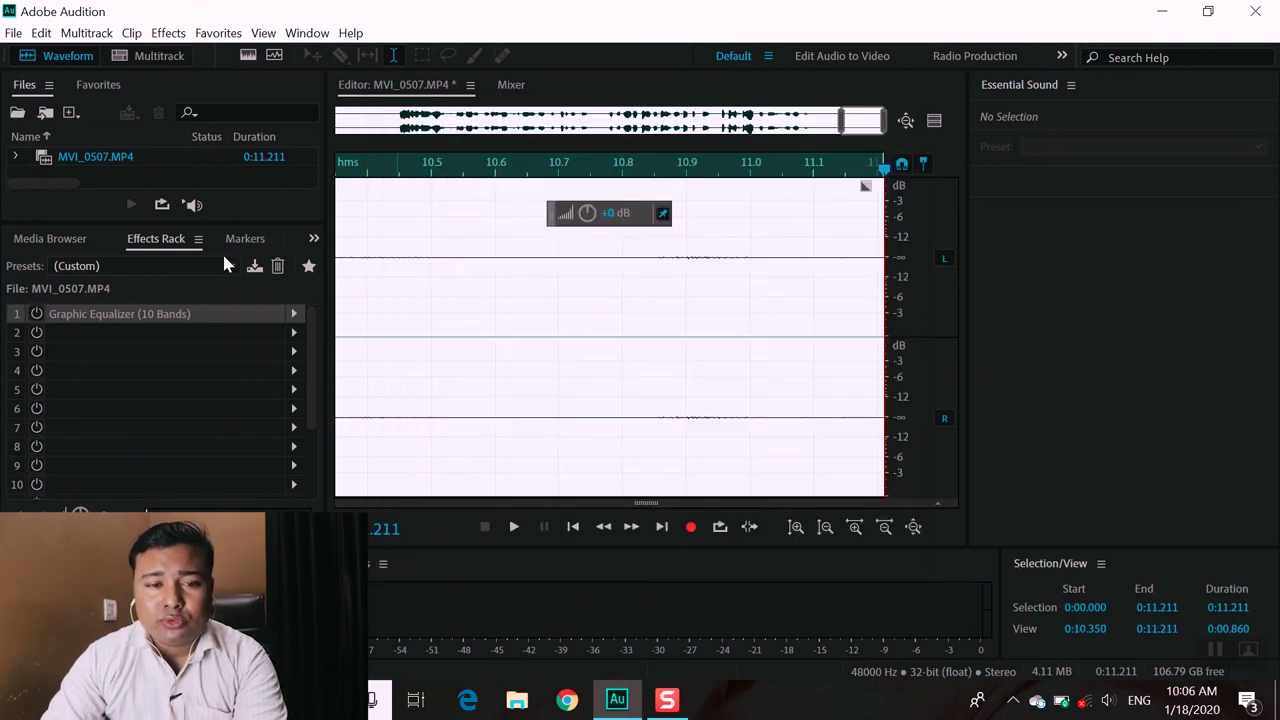
key("Delete")
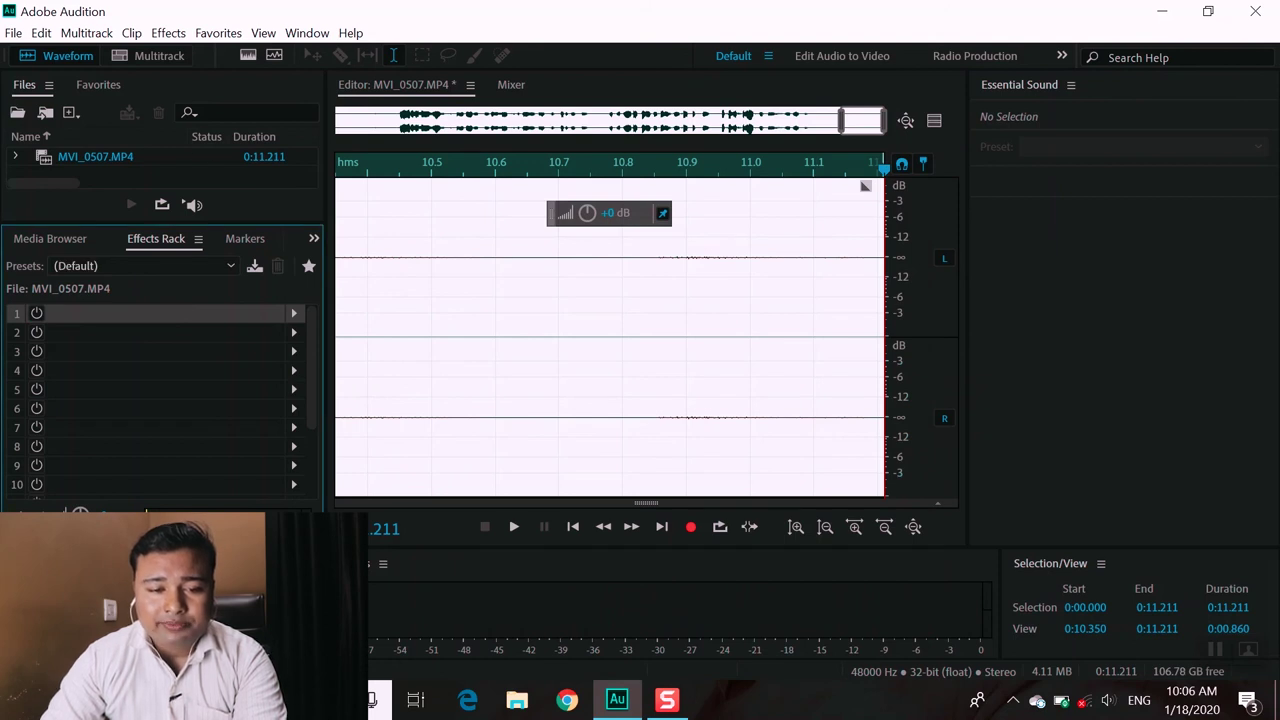
- Open the export options for the processed MVI_0507.MP4 recording
left_click(19, 37)
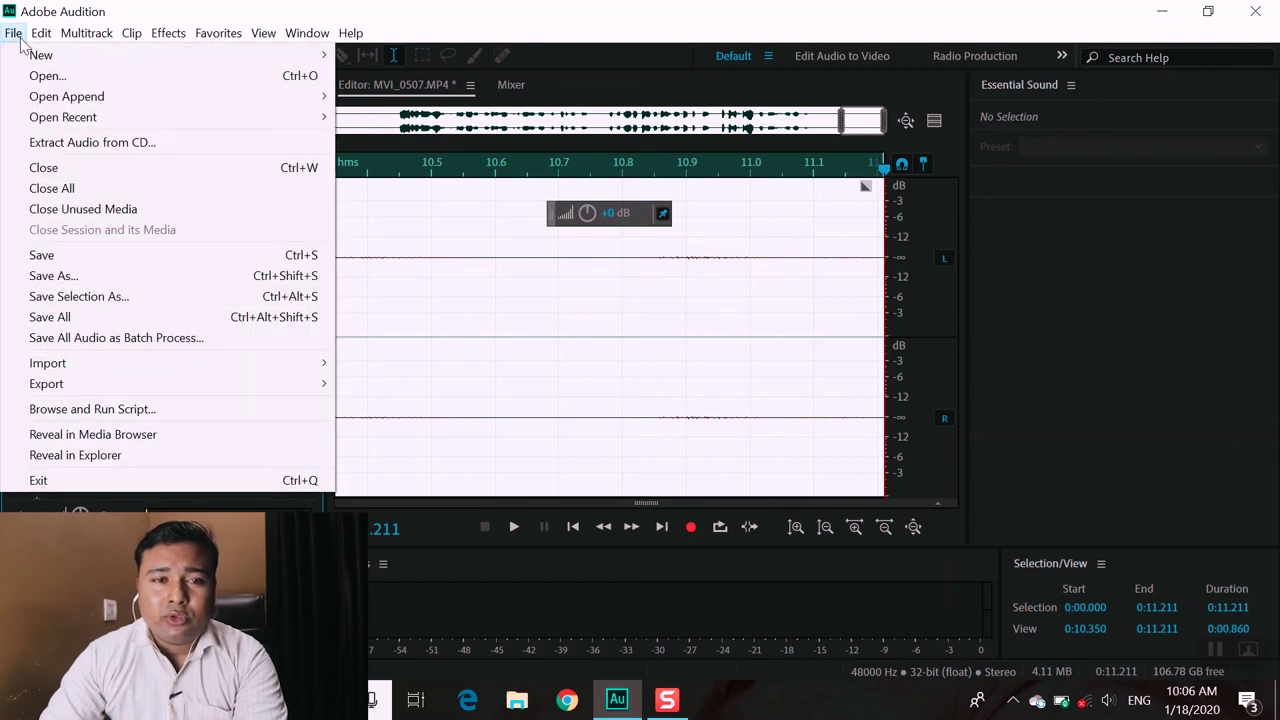
mouse_move(132, 390)
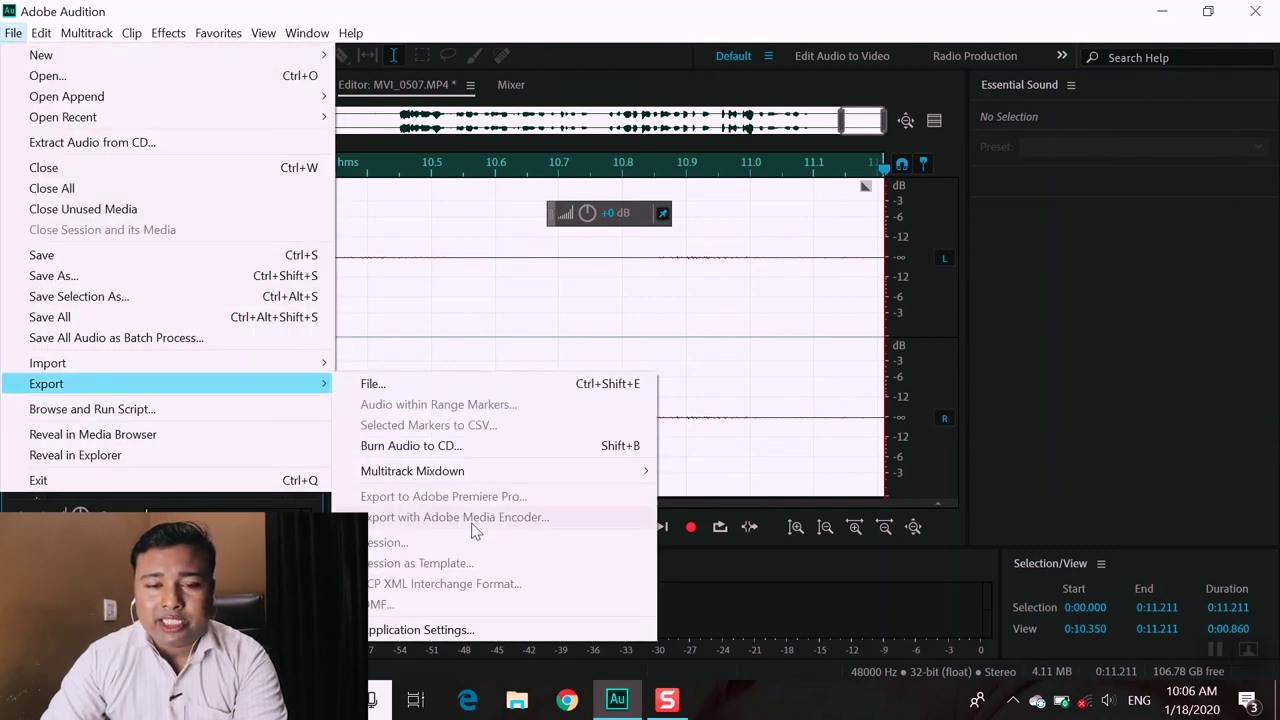